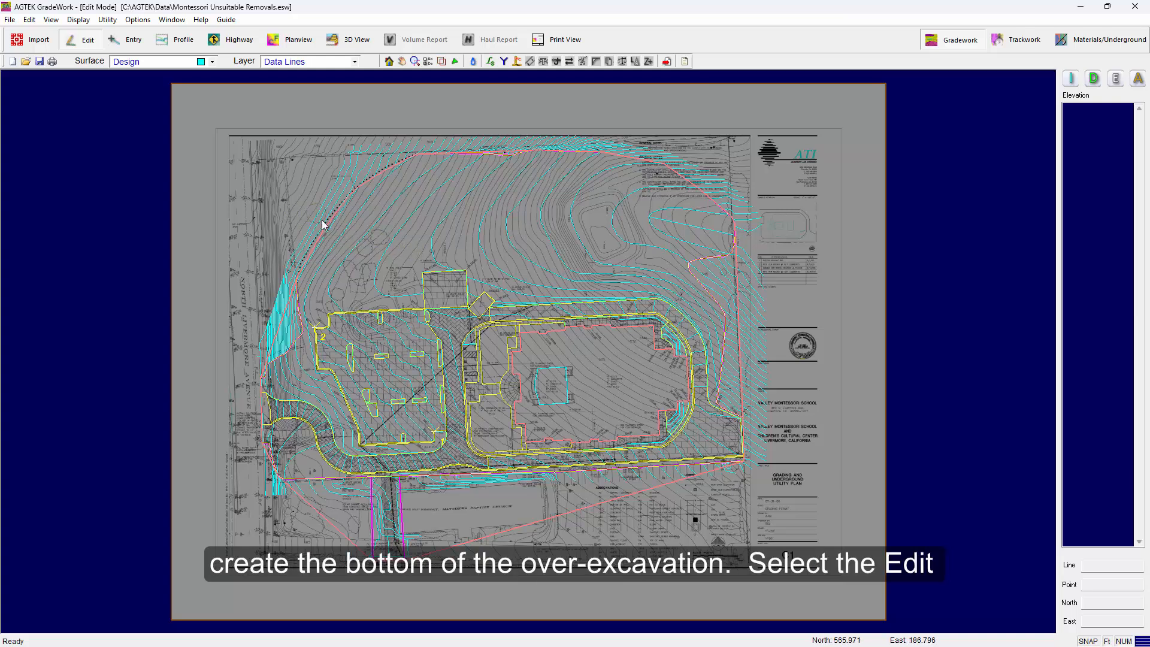
# Add a second strata layer named Bottom in the strata names list
pyautogui.click(30, 19)
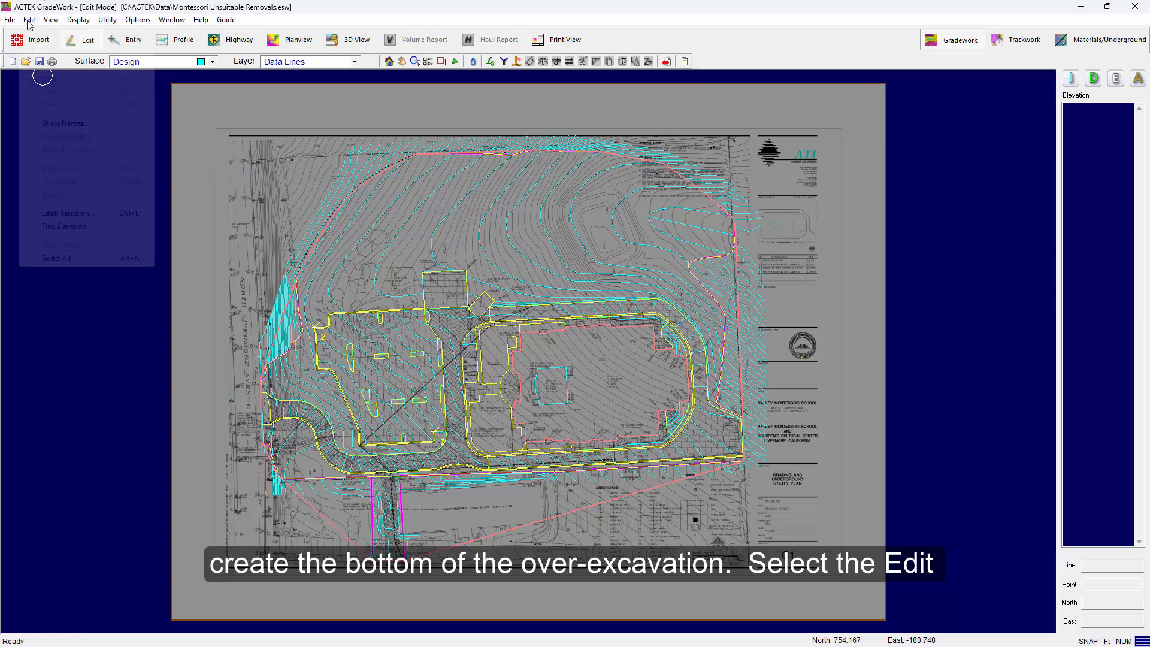
pyautogui.click(66, 123)
pyautogui.click(700, 220)
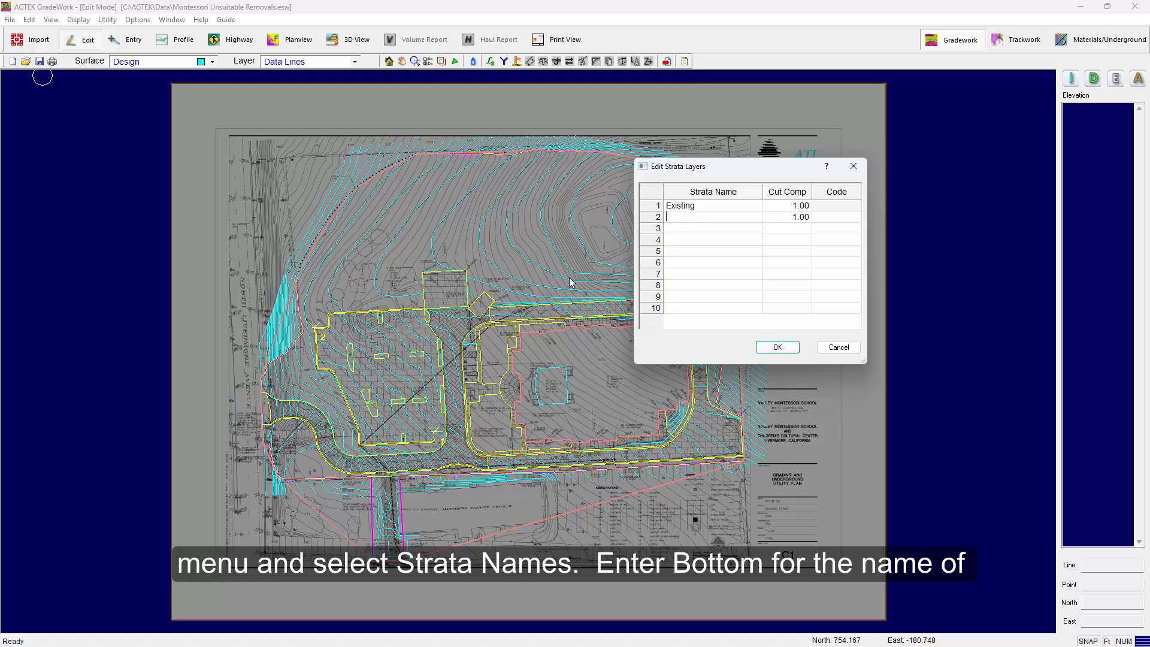
pyautogui.write('Bottom')
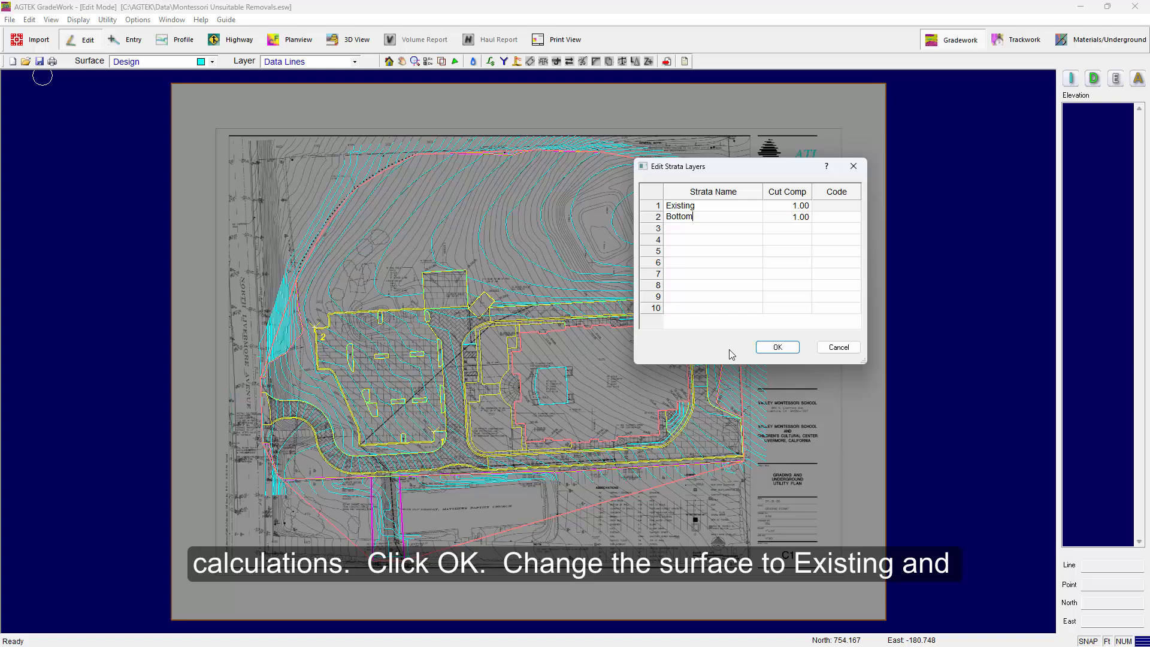
pyautogui.click(776, 349)
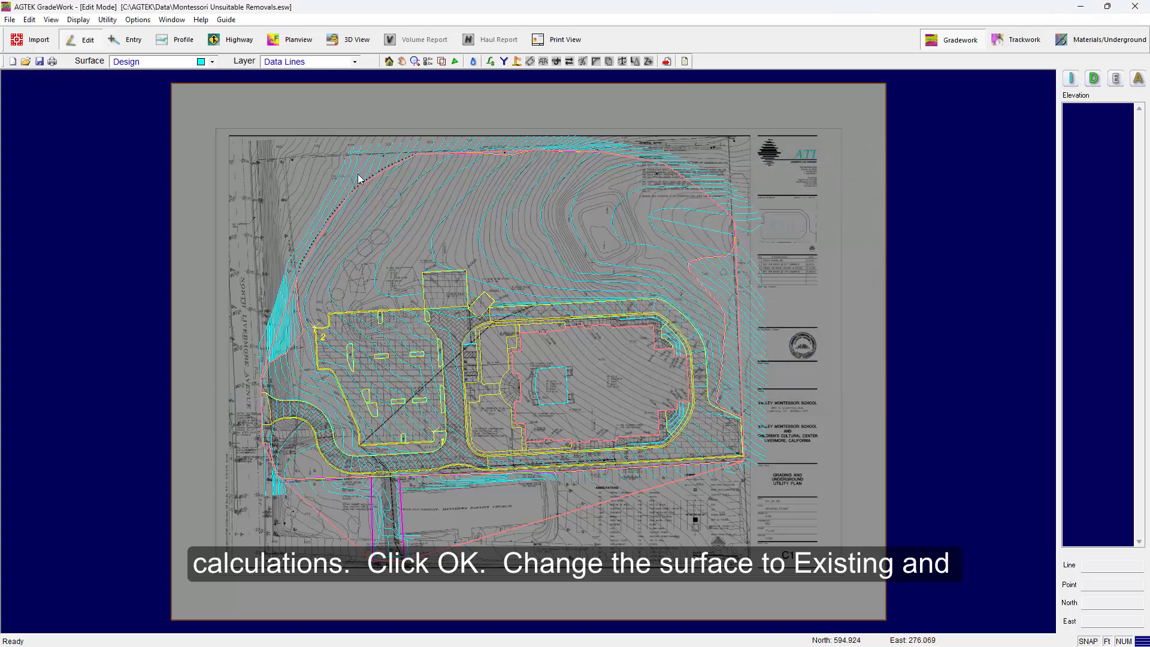
# Switch to the Existing surface and the Strata Bore Holes layer
pyautogui.click(212, 61)
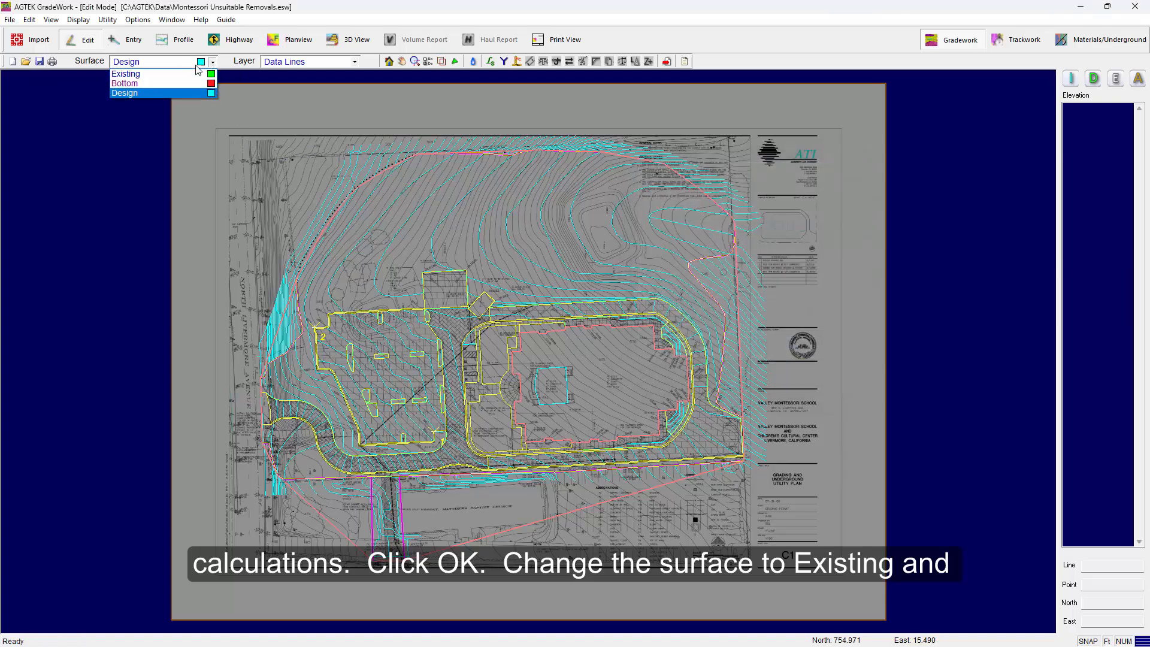
pyautogui.click(178, 77)
pyautogui.click(314, 62)
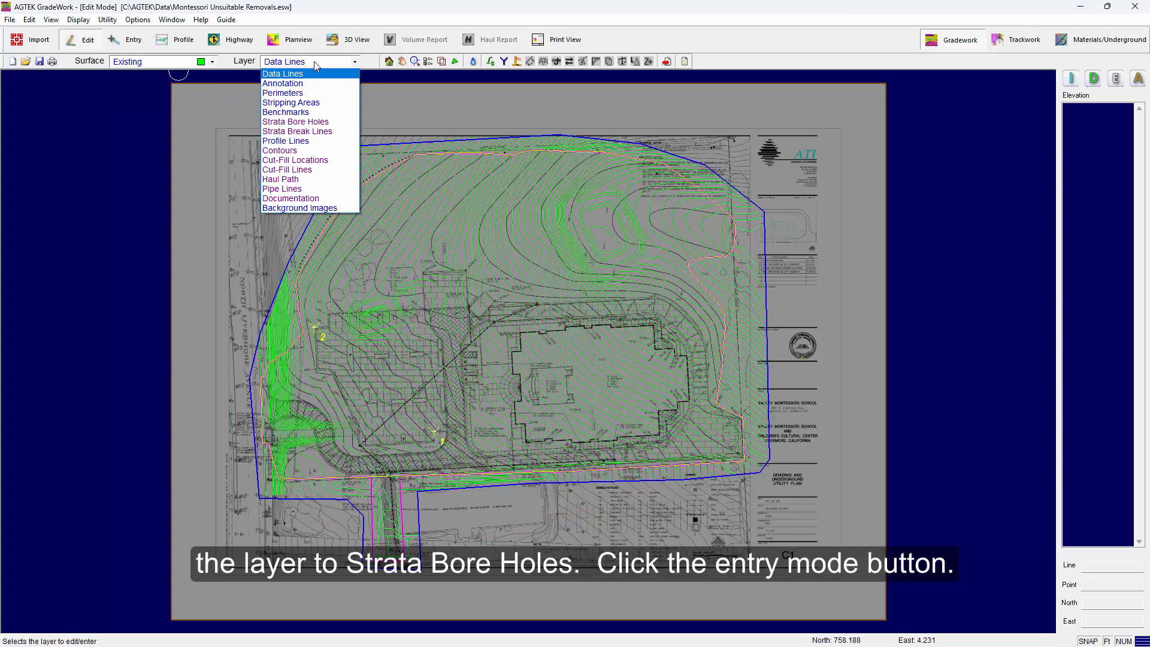
pyautogui.click(306, 123)
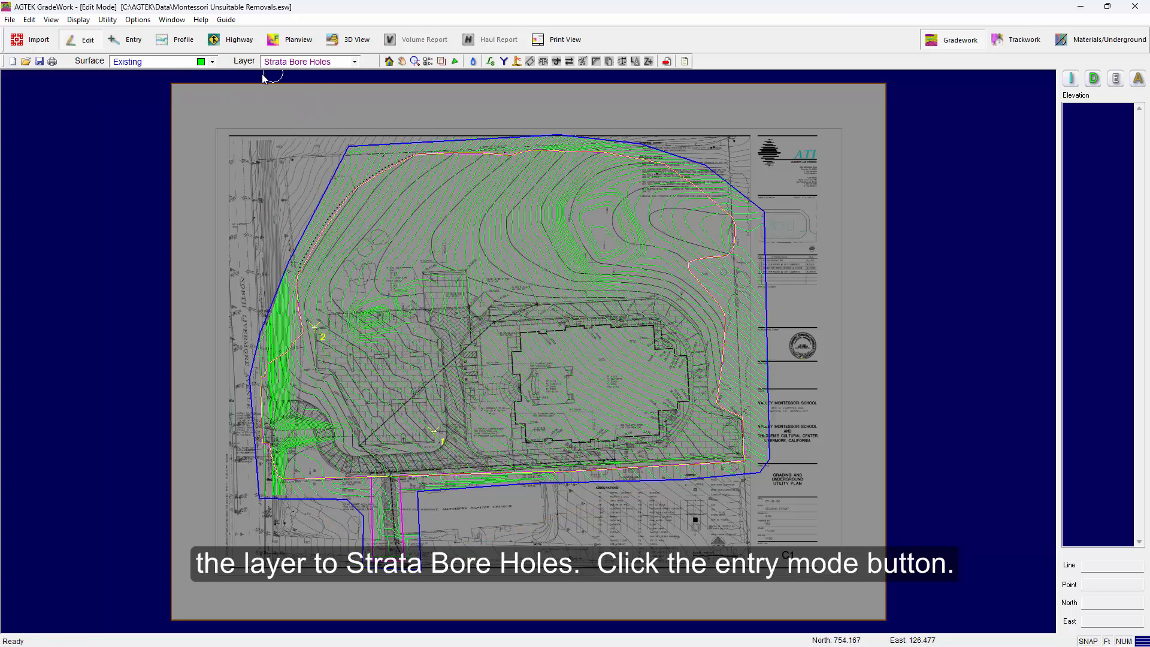
# In entry mode, place a bore hole on the first boring and set the Bottom depth to 6
pyautogui.click(128, 40)
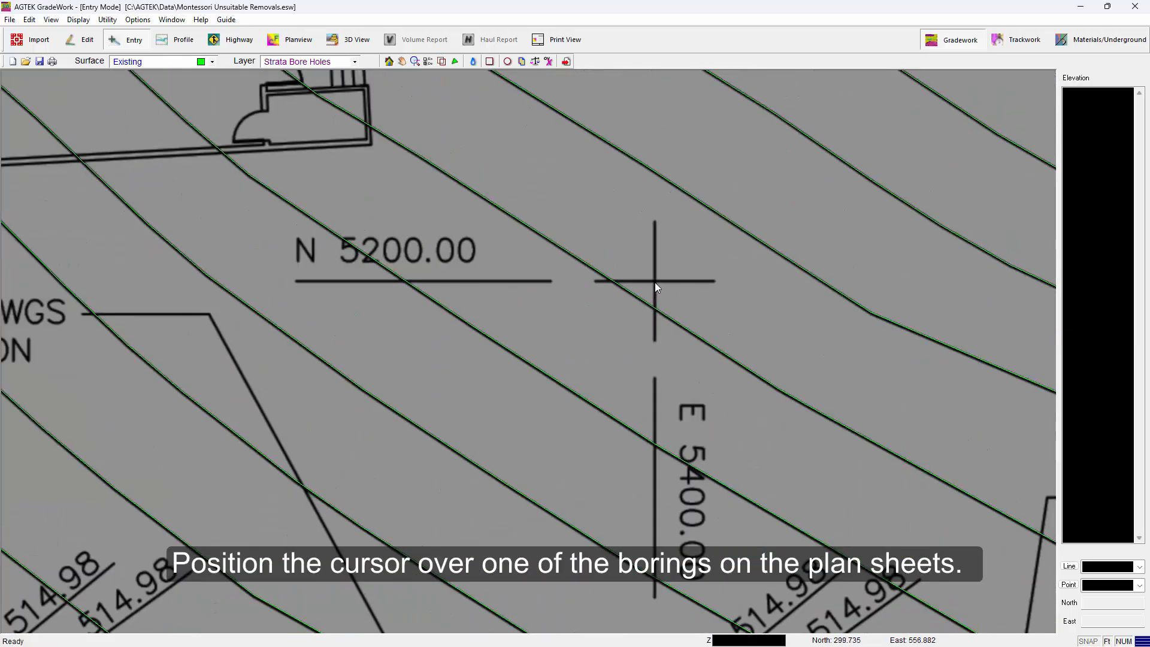
pyautogui.click(654, 281)
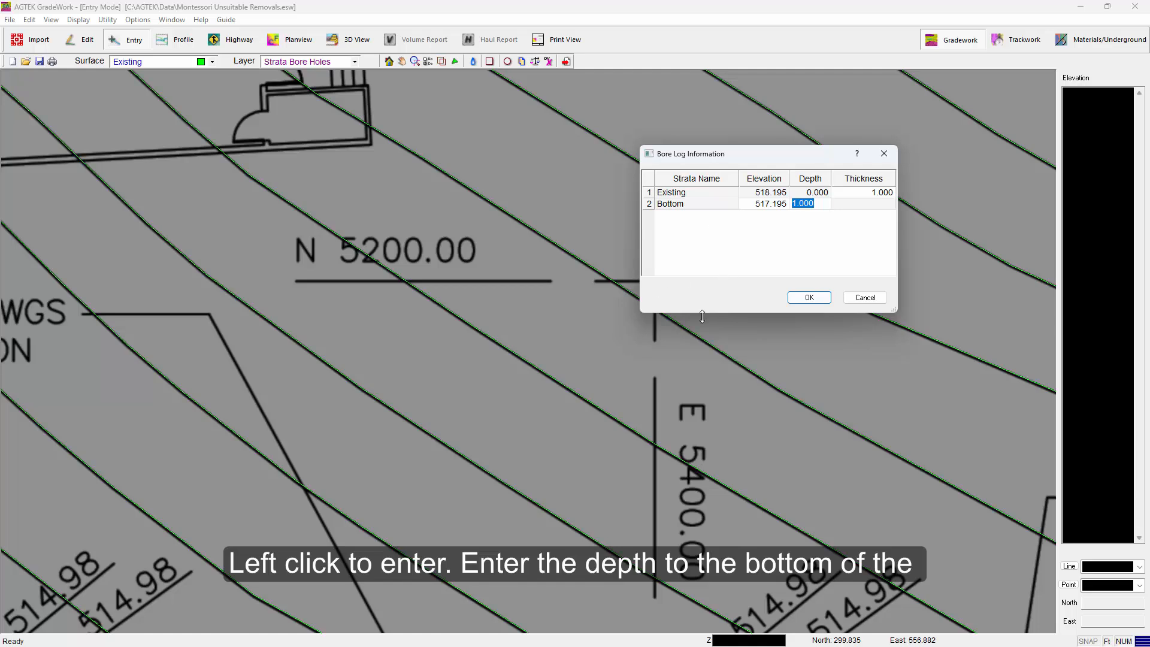
pyautogui.write('6')
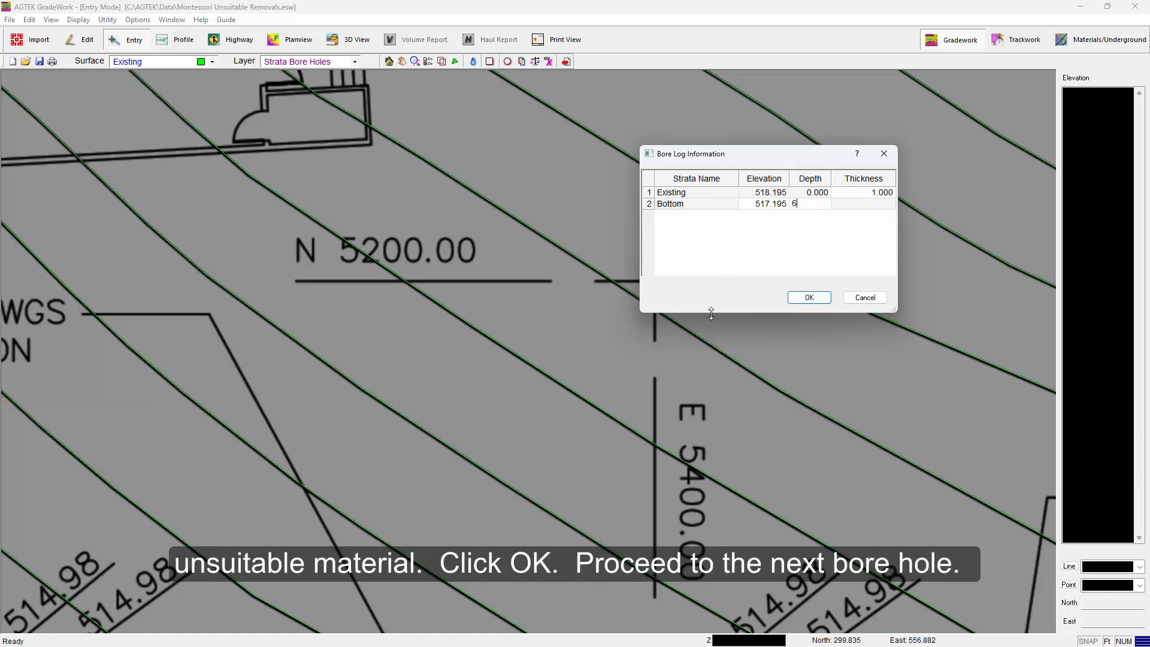
pyautogui.press('Return')
pyautogui.click(806, 298)
# Place a bore hole on the next boring and set its Bottom depth to 9
pyautogui.scroll(-5, 721, 356)
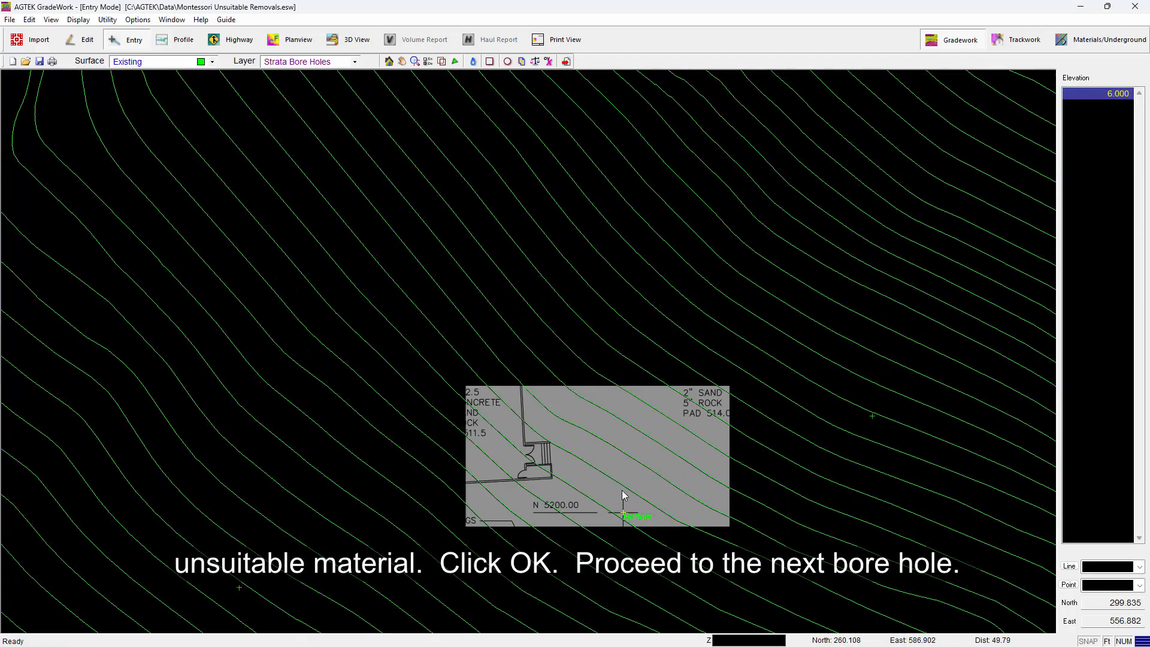
pyautogui.scroll(5, 601, 316)
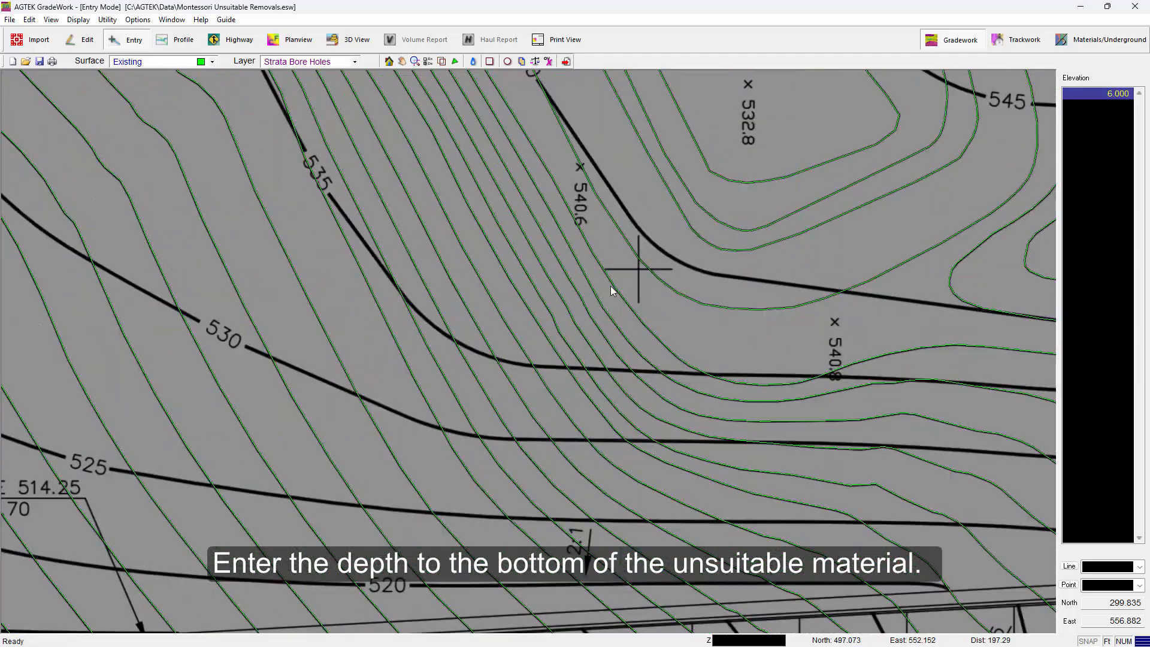
pyautogui.click(638, 269)
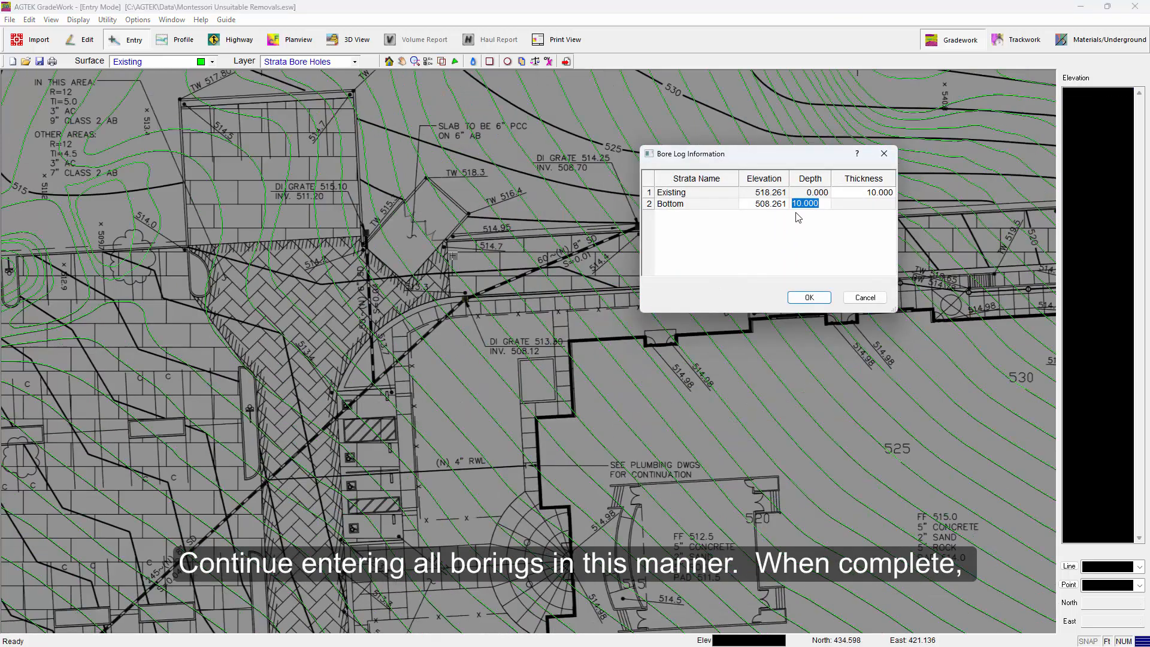
pyautogui.write('9')
pyautogui.click(823, 294)
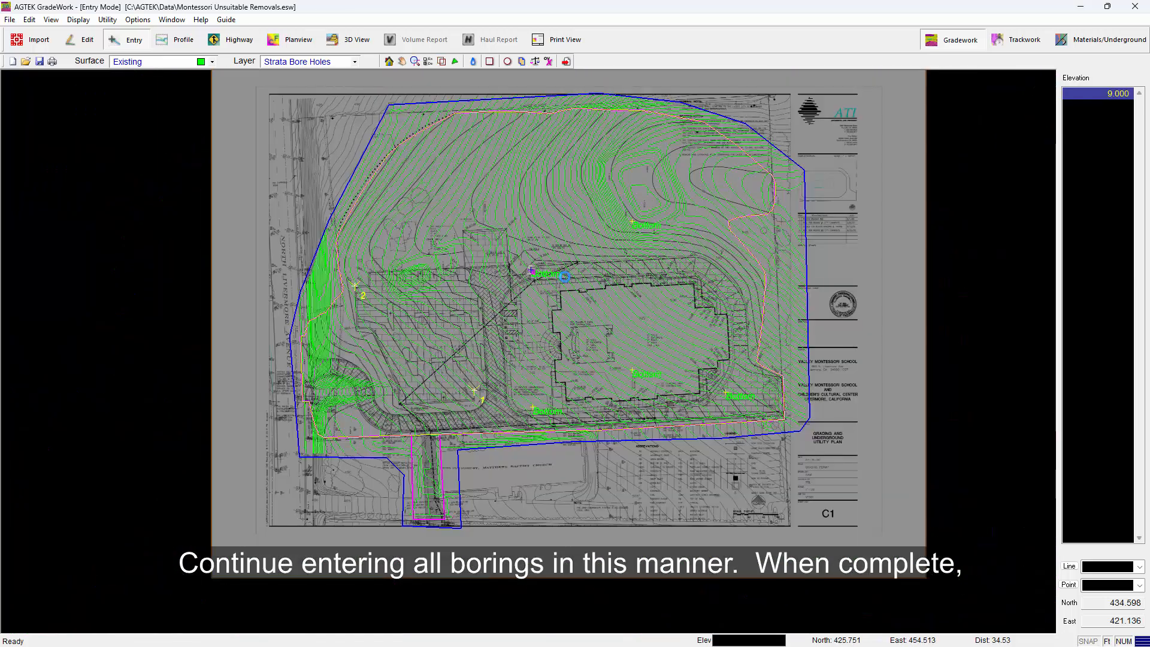
# Return to Edit mode and switch the surface to Bottom
pyautogui.rightClick(572, 271)
pyautogui.click(586, 278)
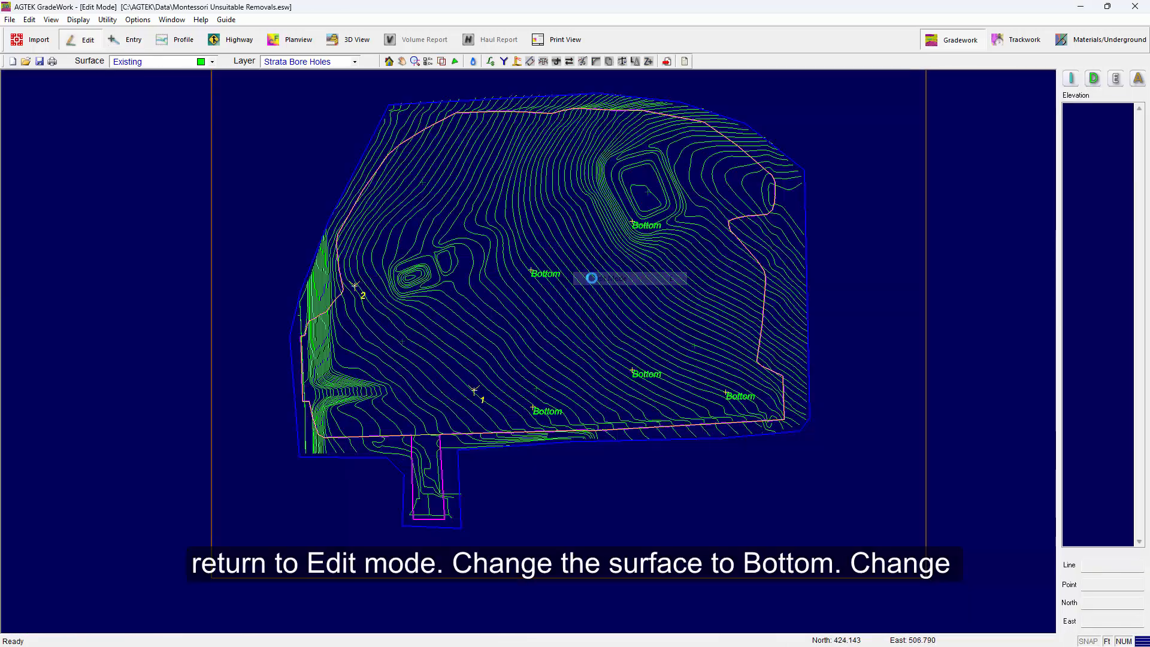
pyautogui.moveTo(584, 301); pyautogui.dragTo(566, 340, button='middle')
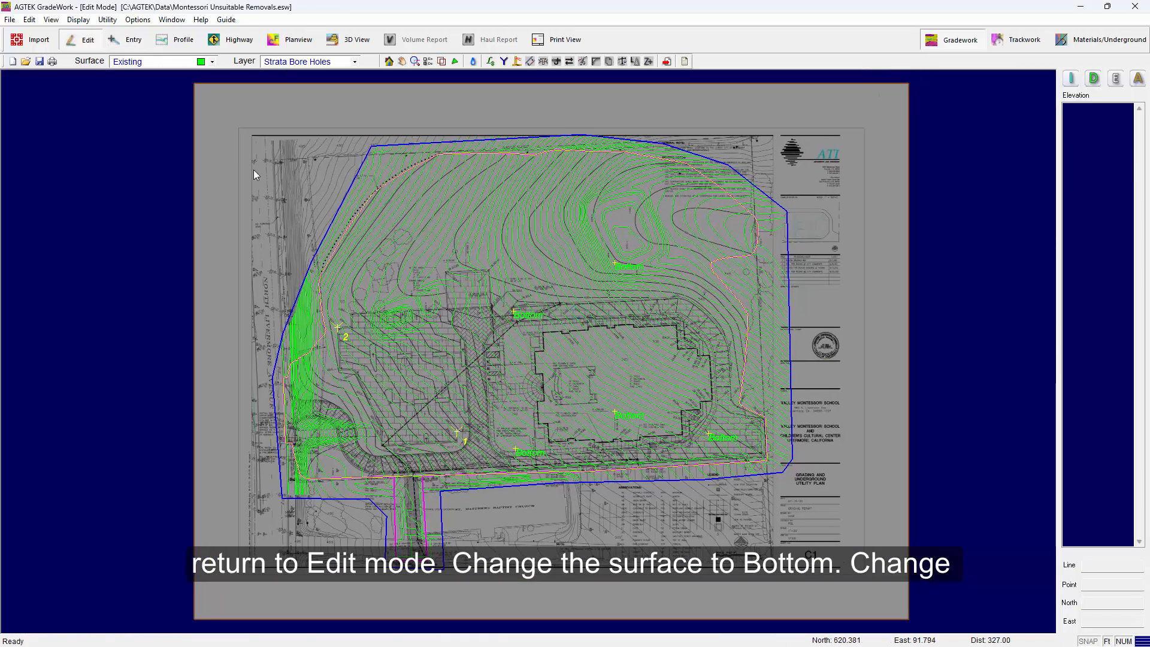
pyautogui.click(212, 63)
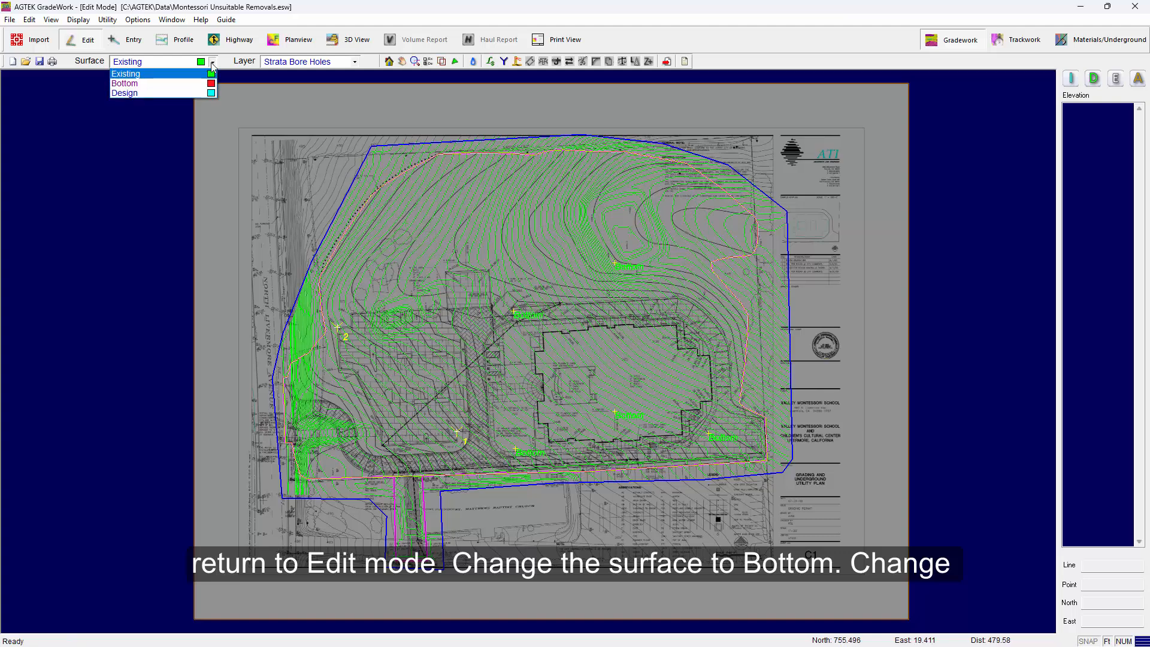
pyautogui.click(184, 83)
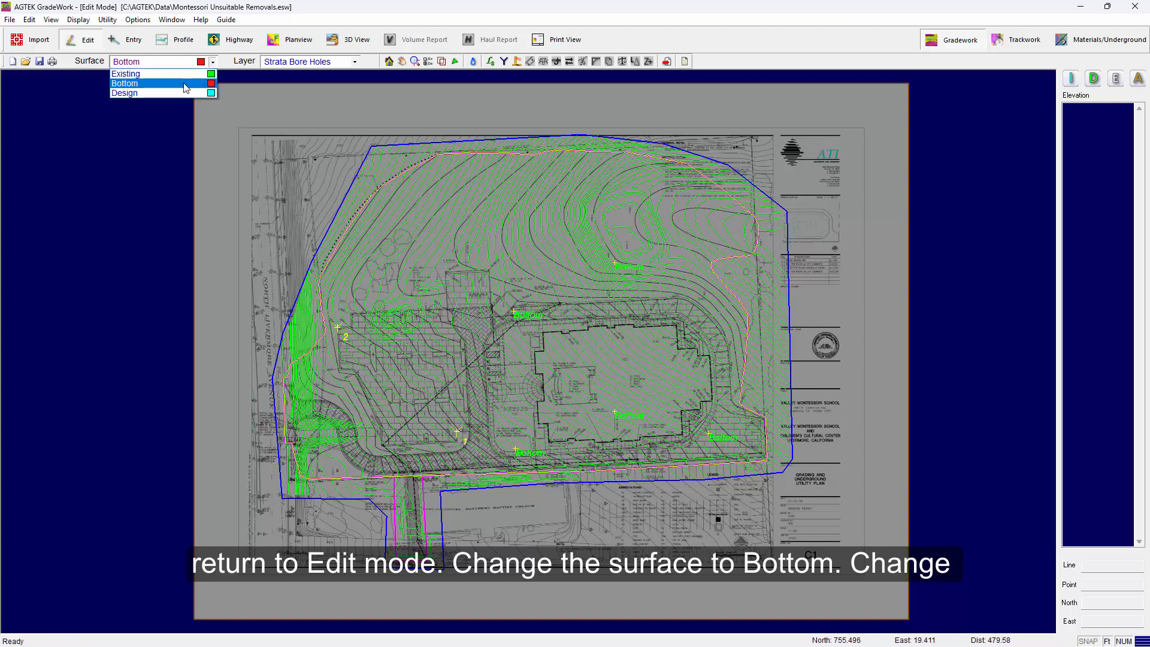
# Switch to the Data Lines layer, select all Bottom surface lines, and copy them
pyautogui.click(355, 62)
pyautogui.click(343, 74)
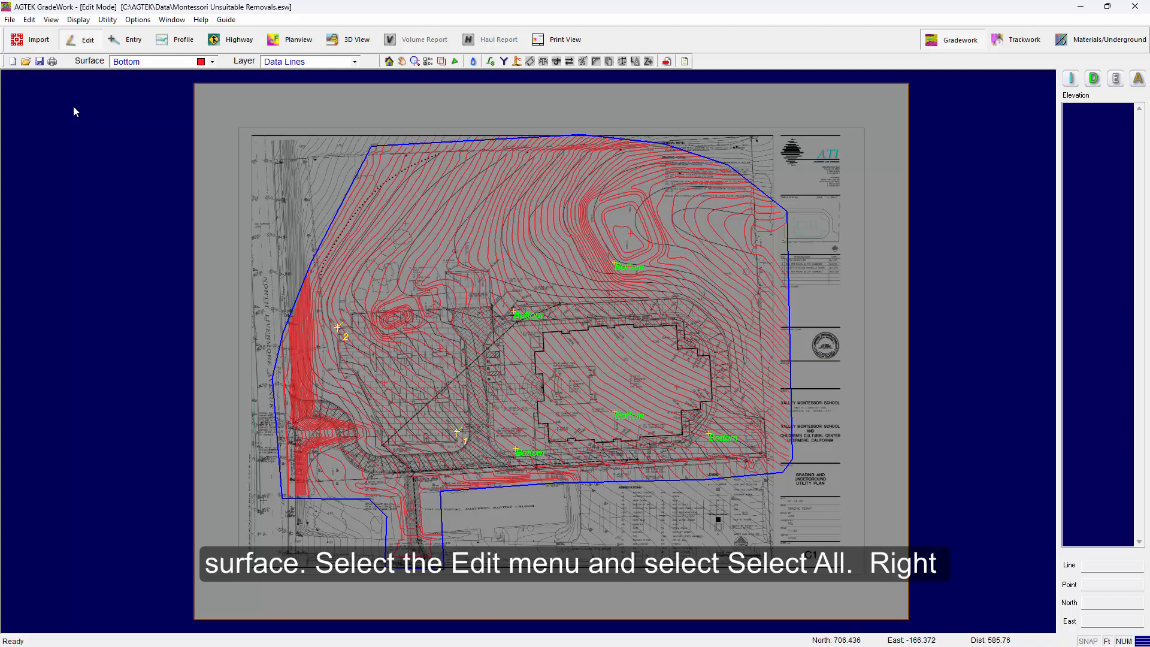
pyautogui.click(28, 20)
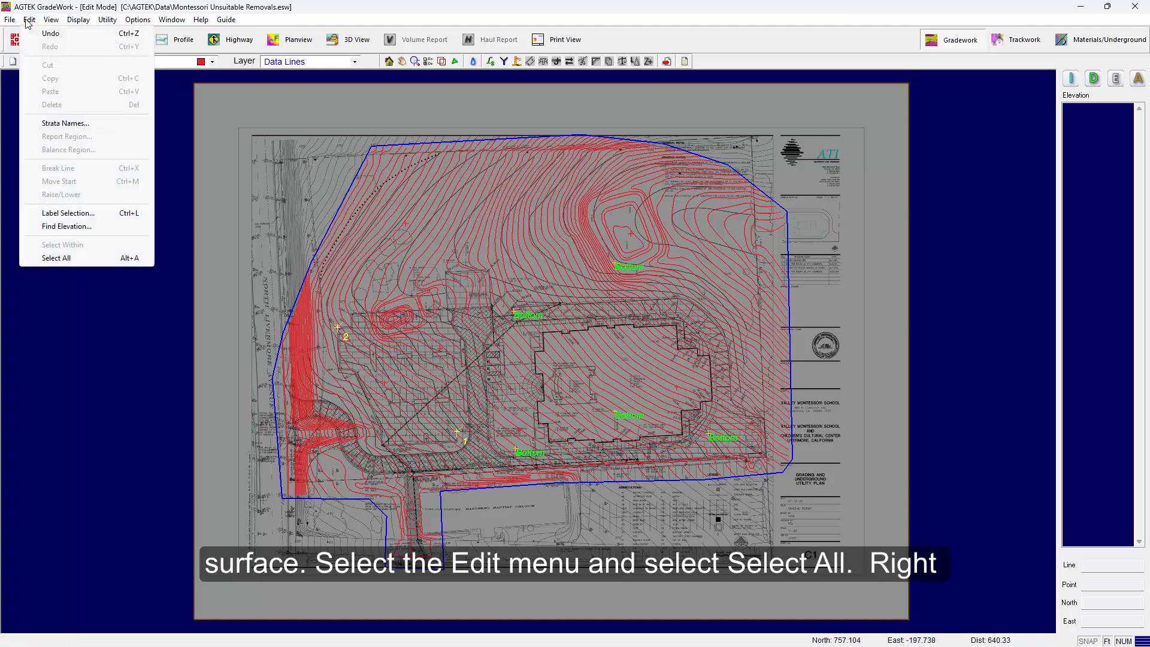
pyautogui.click(60, 257)
pyautogui.rightClick(146, 233)
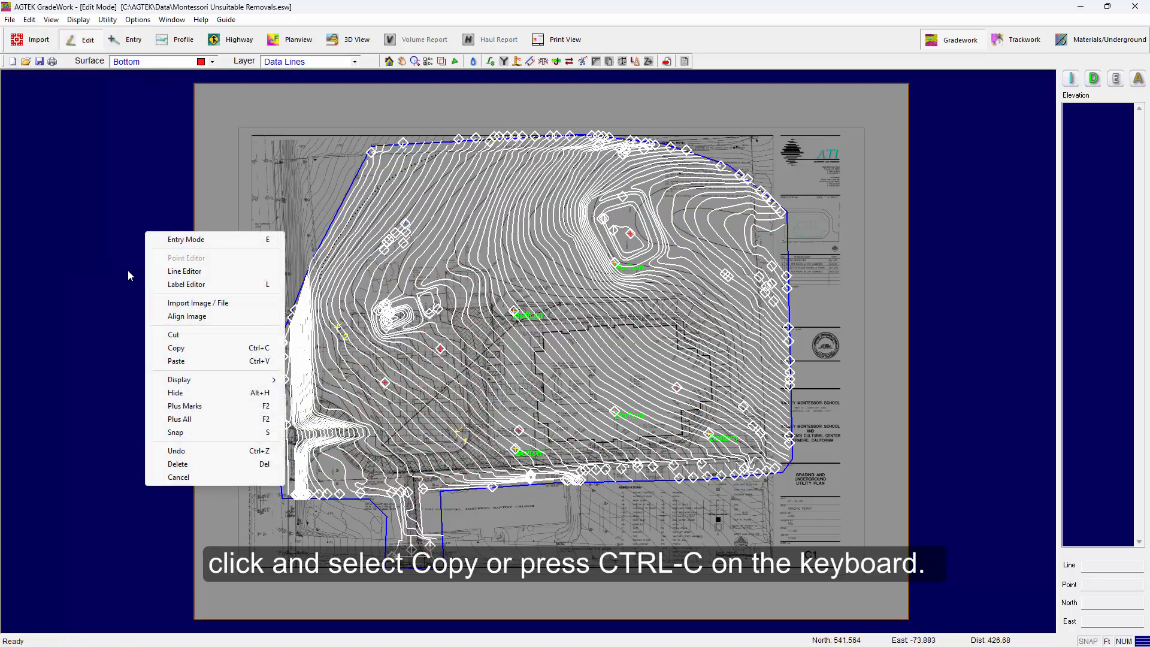
pyautogui.click(175, 348)
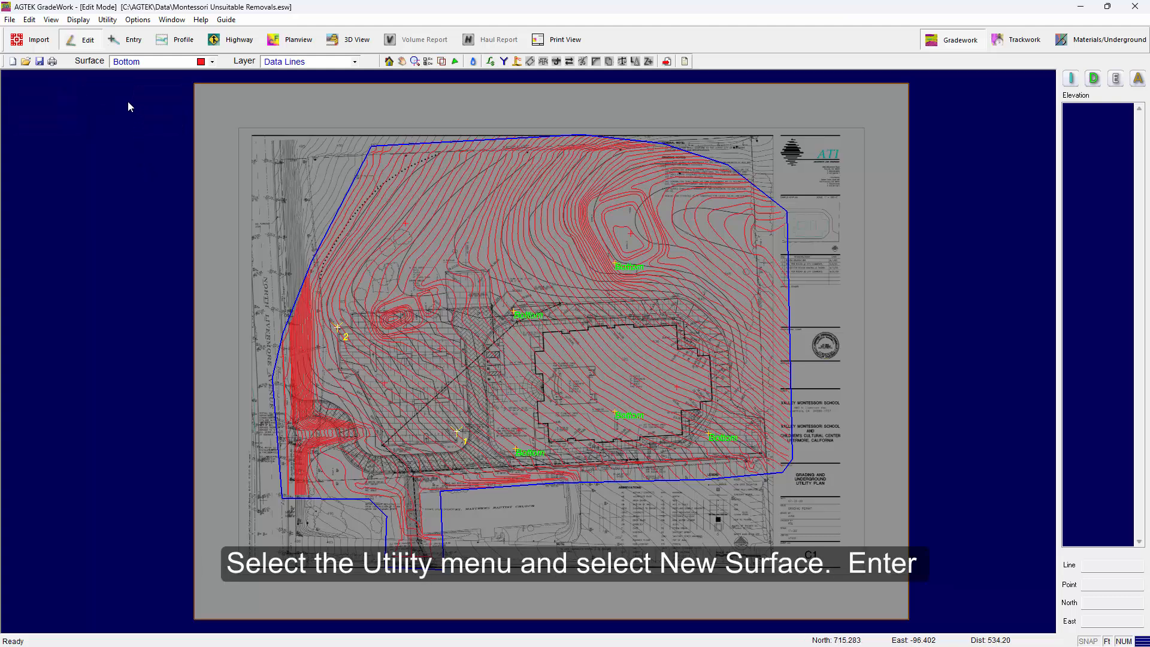
# Create a new surface named Removals
pyautogui.click(108, 20)
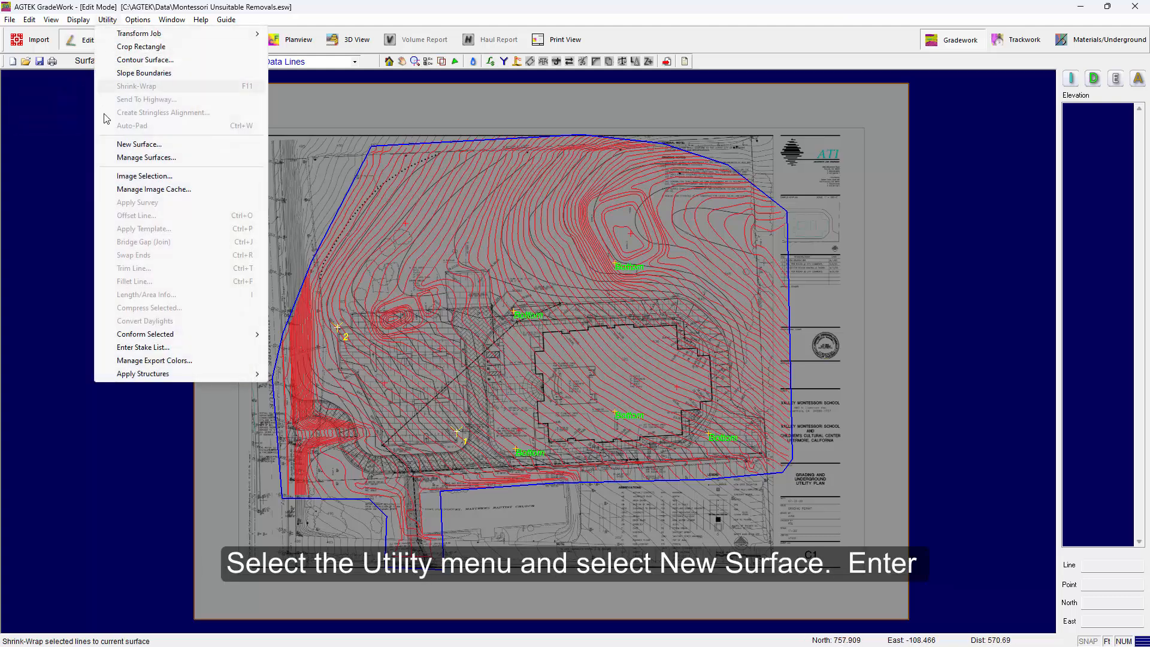
pyautogui.click(139, 144)
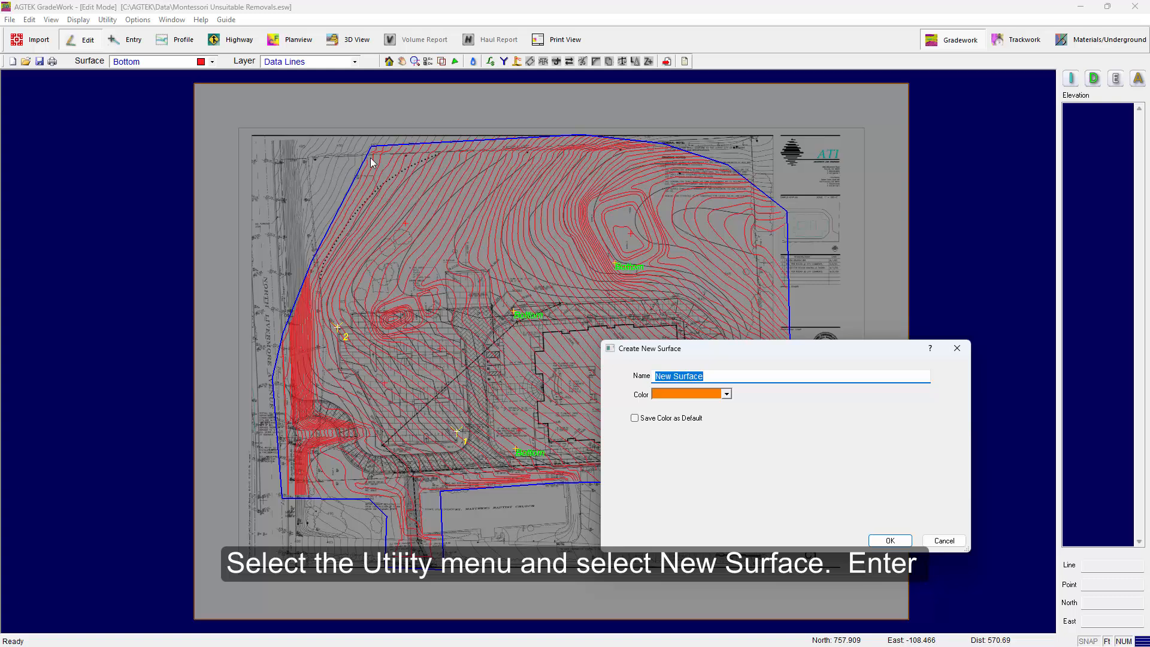
pyautogui.write('Removals')
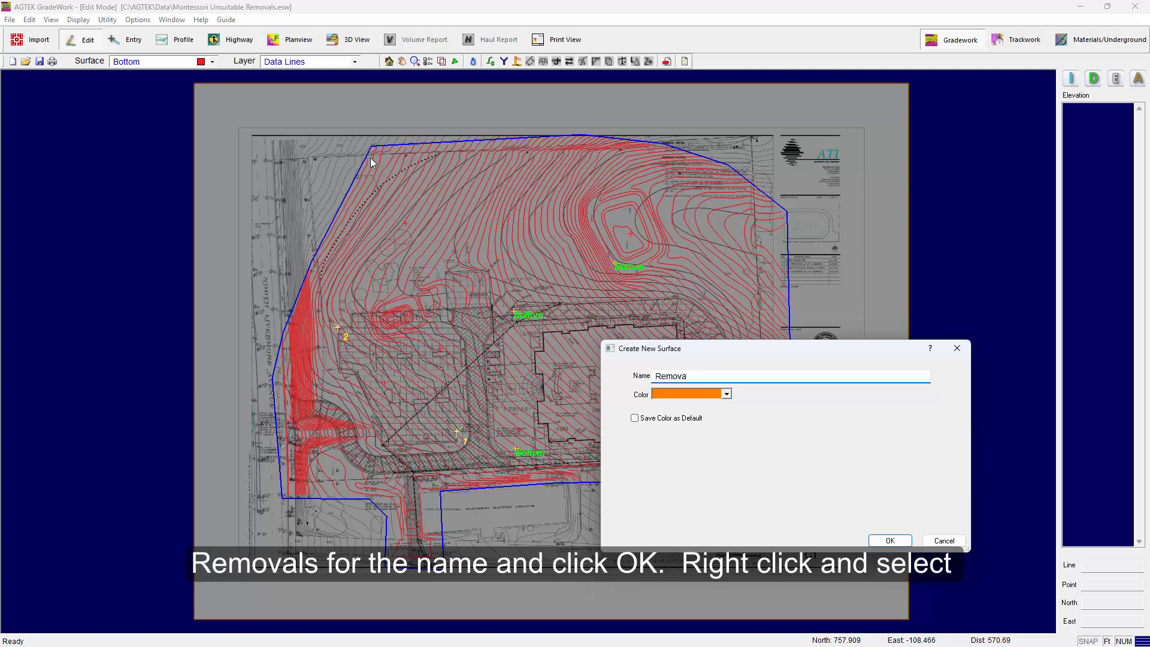
pyautogui.click(891, 541)
# Paste the copied bottom lines into the Removals surface
pyautogui.rightClick(472, 244)
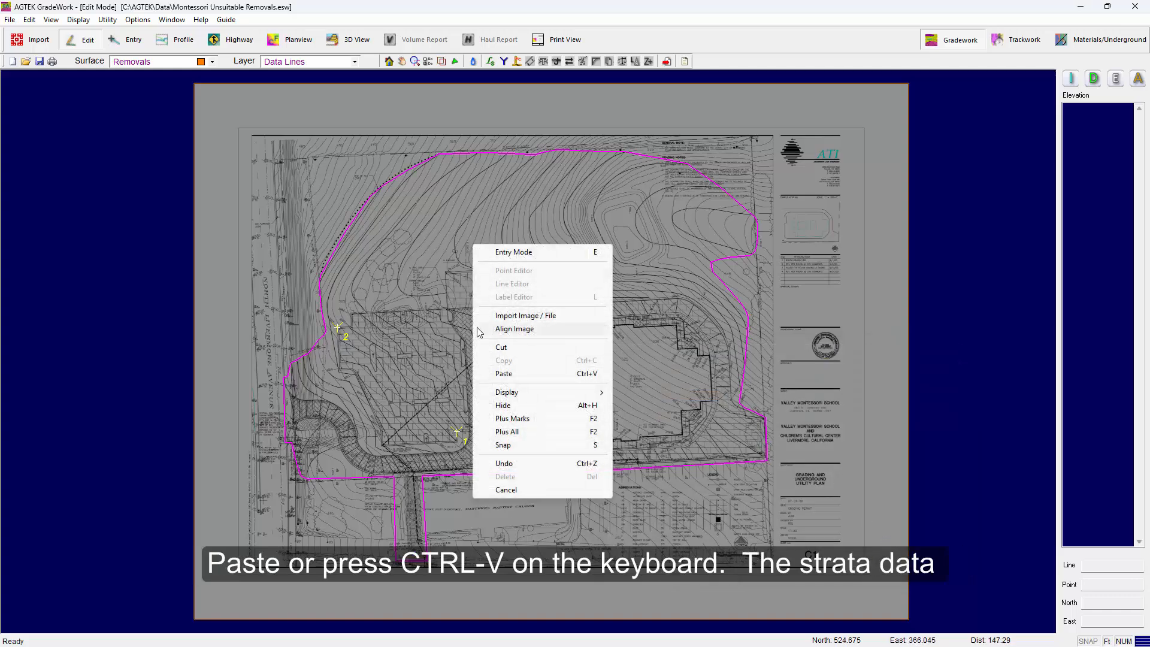
pyautogui.click(510, 374)
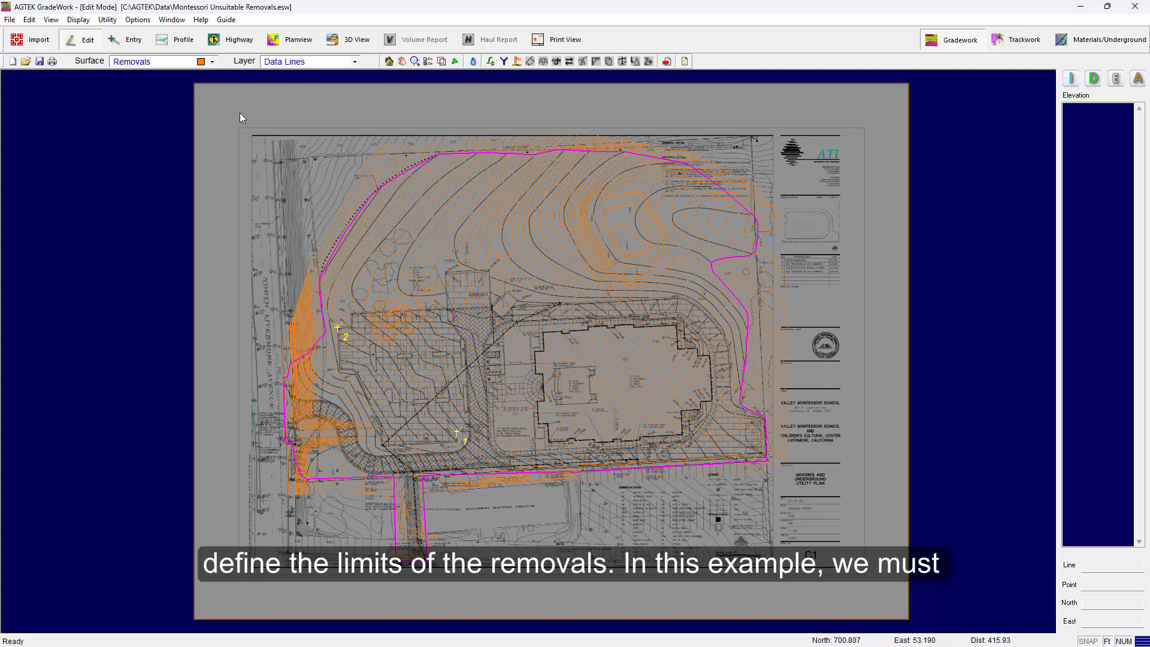
# On the Design surface, select the data line around the building pad and copy it
pyautogui.scroll(1, 243, 123)
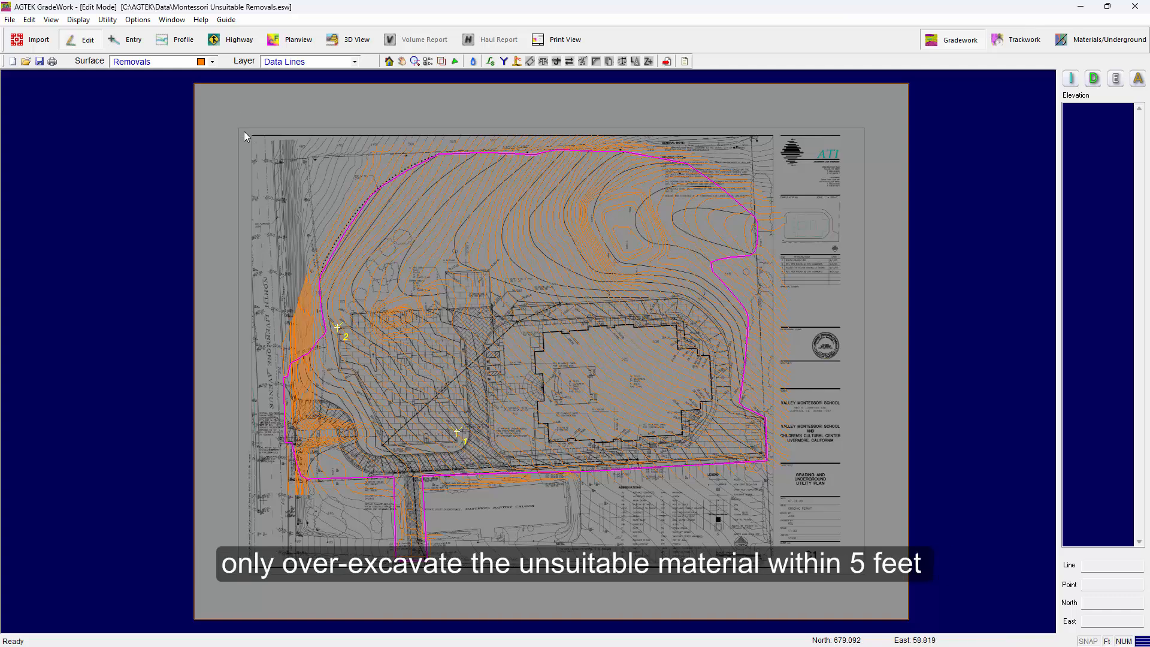
pyautogui.scroll(2, 646, 397)
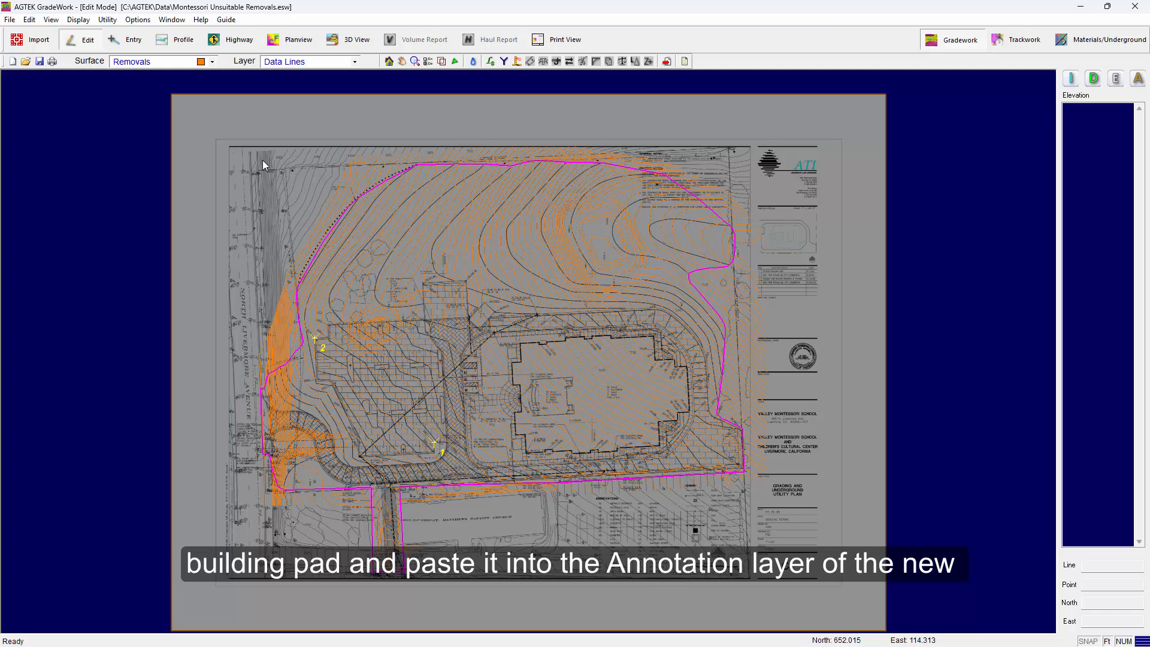
pyautogui.moveTo(263, 161); pyautogui.dragTo(268, 153, button='middle')
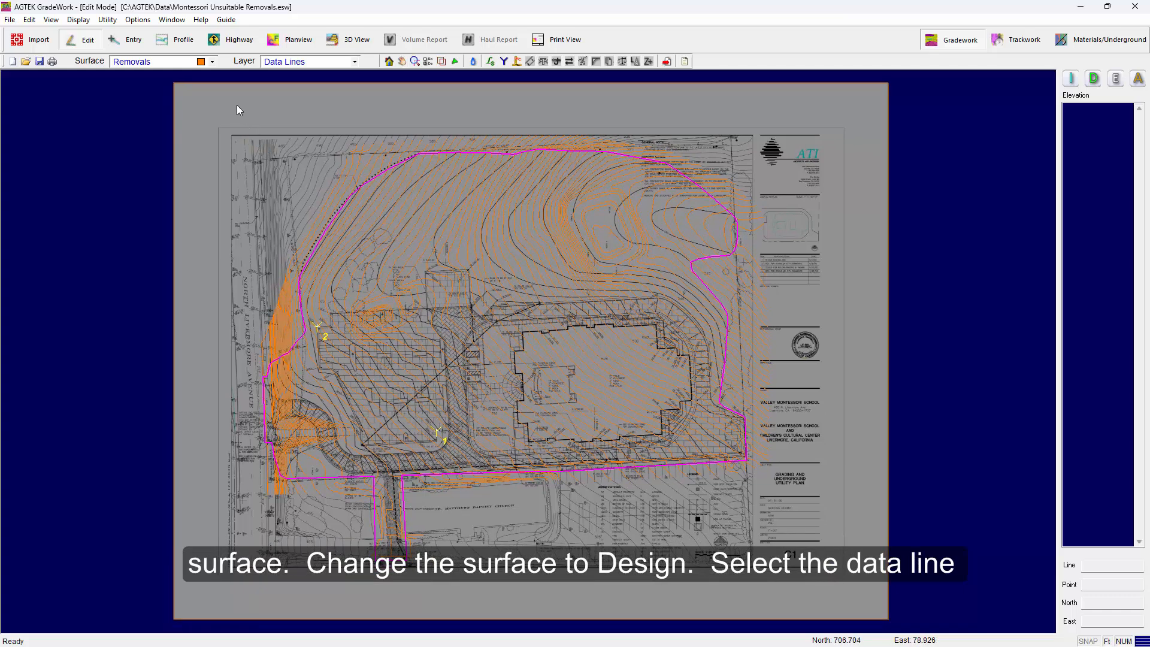
pyautogui.click(212, 62)
pyautogui.click(152, 102)
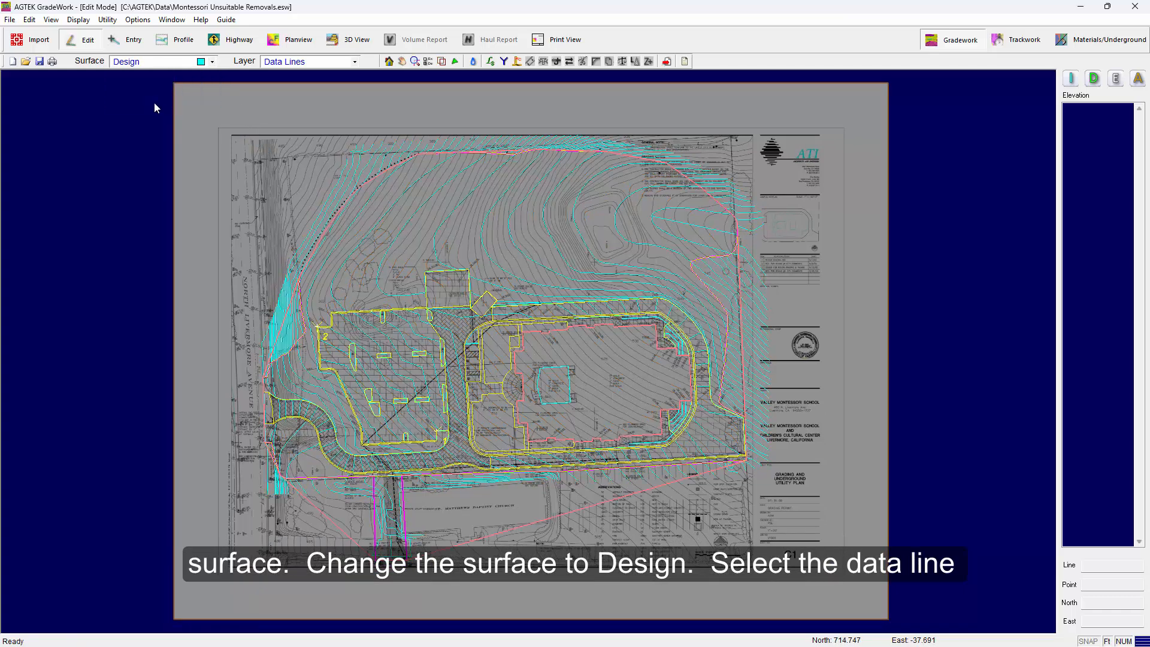
pyautogui.scroll(3, 597, 337)
pyautogui.scroll(2, 596, 330)
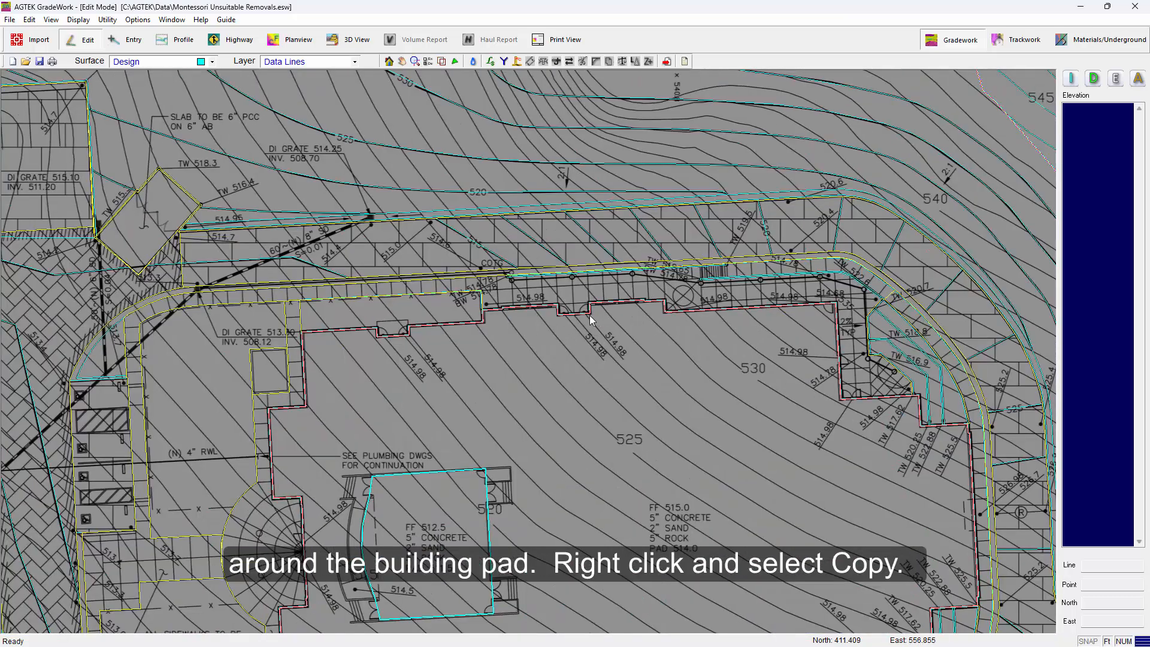
pyautogui.click(590, 313)
pyautogui.scroll(-2, 589, 306)
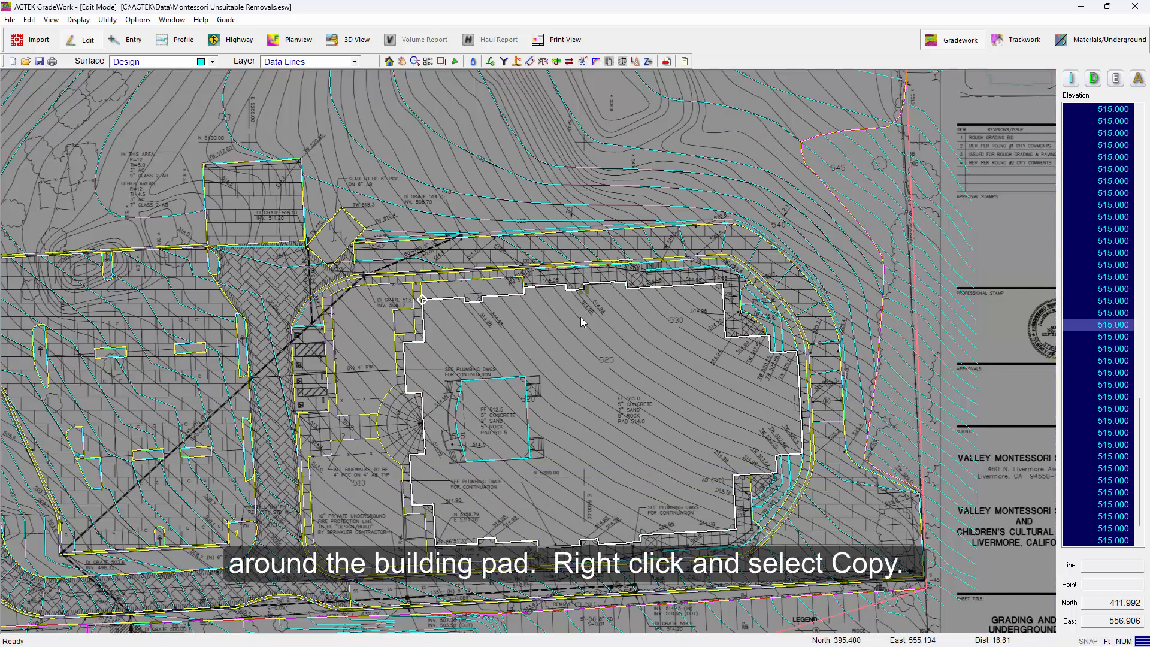
pyautogui.rightClick(581, 318)
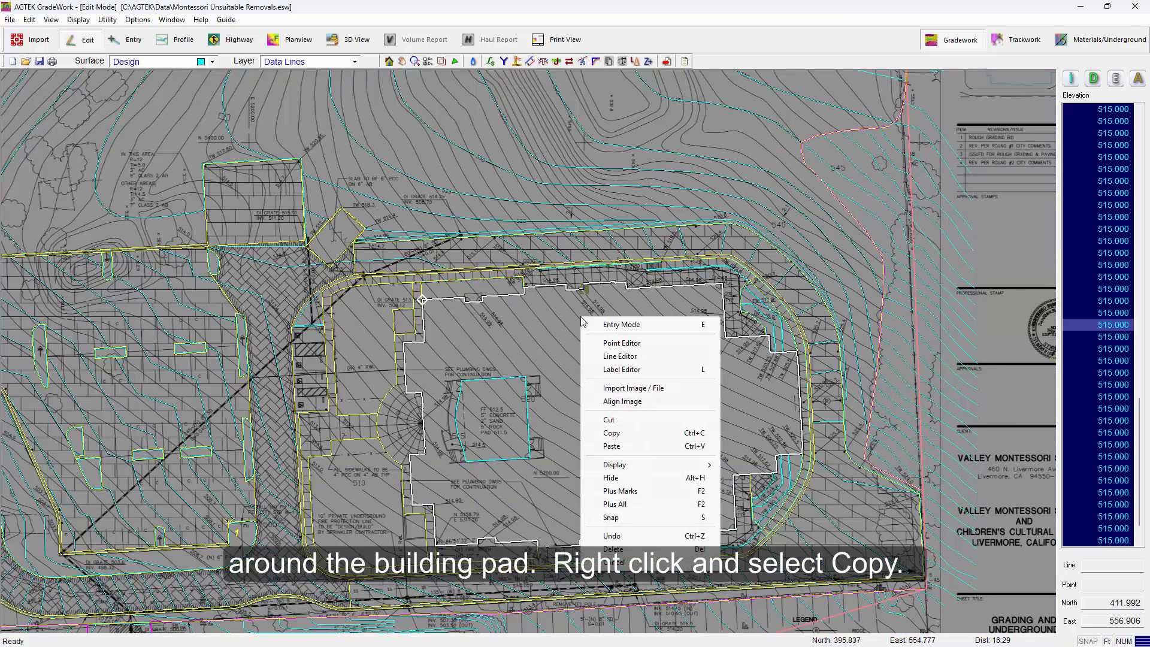
pyautogui.click(611, 433)
# Paste the copied building pad line into the Annotation layer of the Removals surface
pyautogui.click(166, 65)
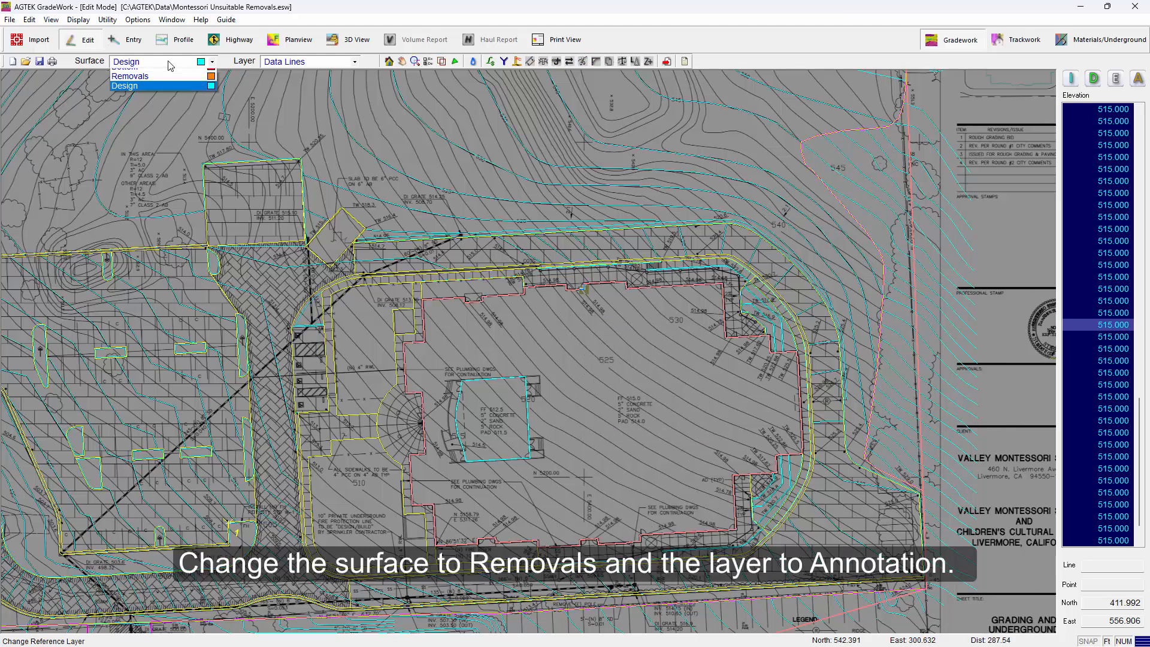
pyautogui.click(159, 100)
pyautogui.click(272, 67)
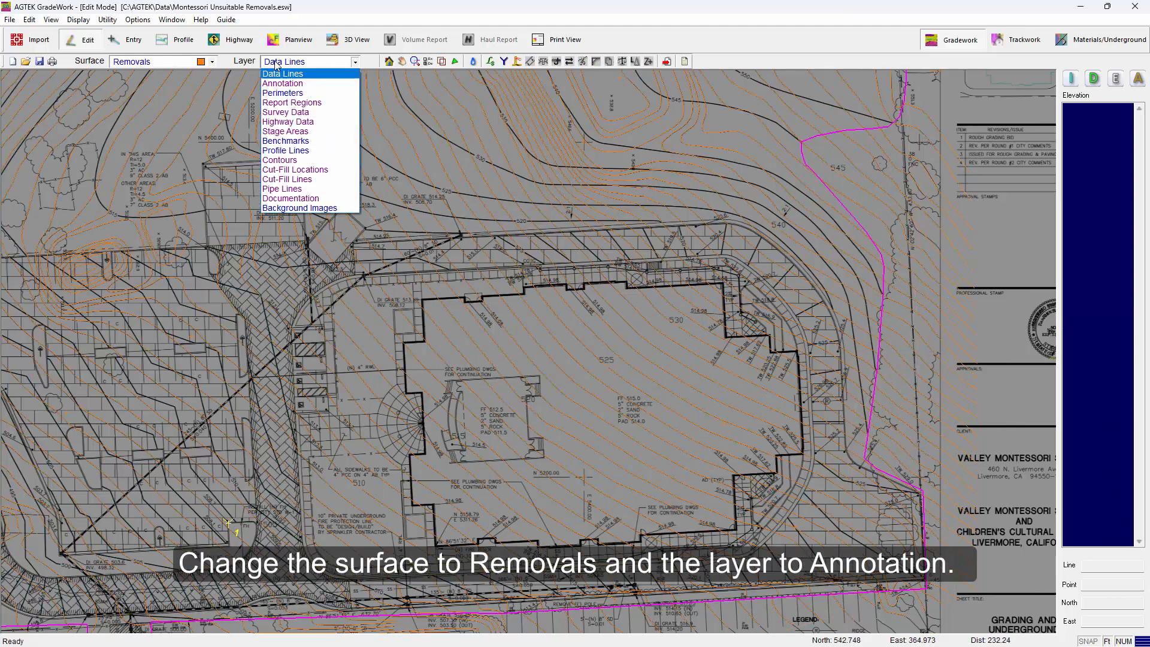
pyautogui.click(283, 83)
pyautogui.rightClick(468, 278)
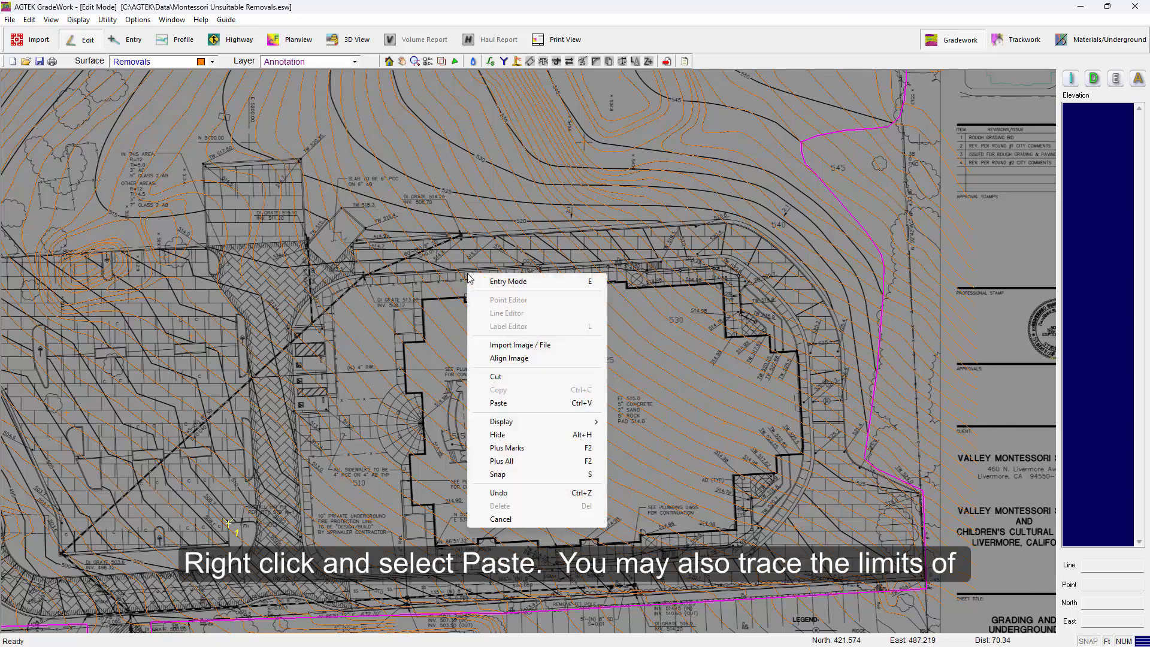
pyautogui.click(500, 403)
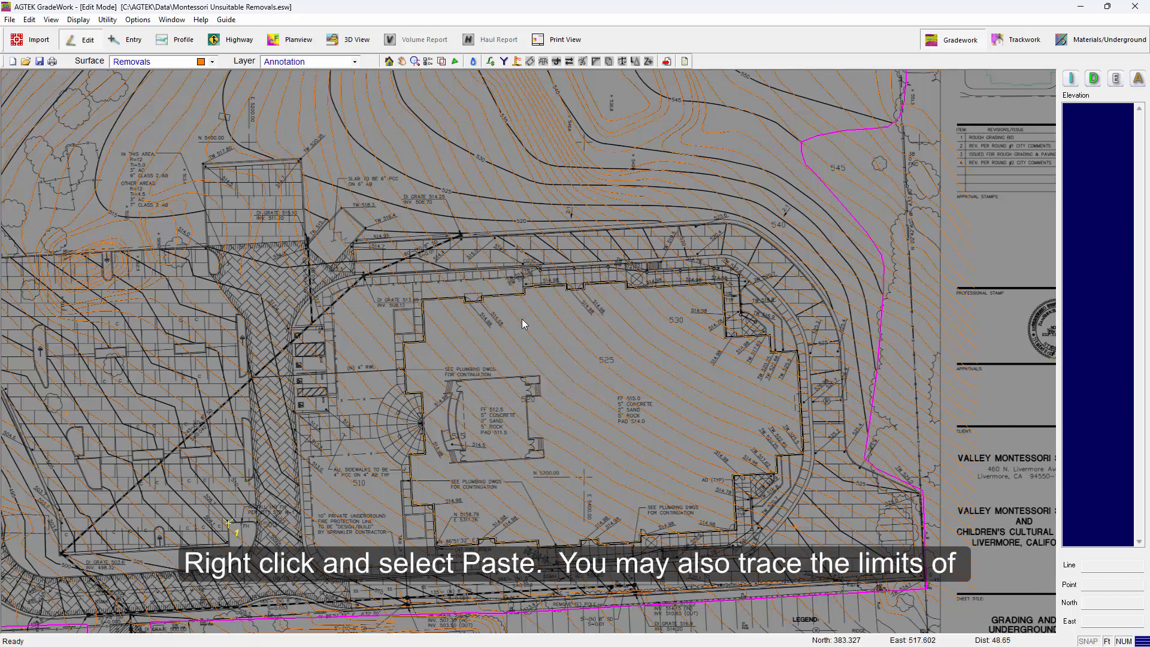
# Offset the annotation line 5 feet to the outside with 0 elevation difference and 0% slope
pyautogui.scroll(4, 535, 298)
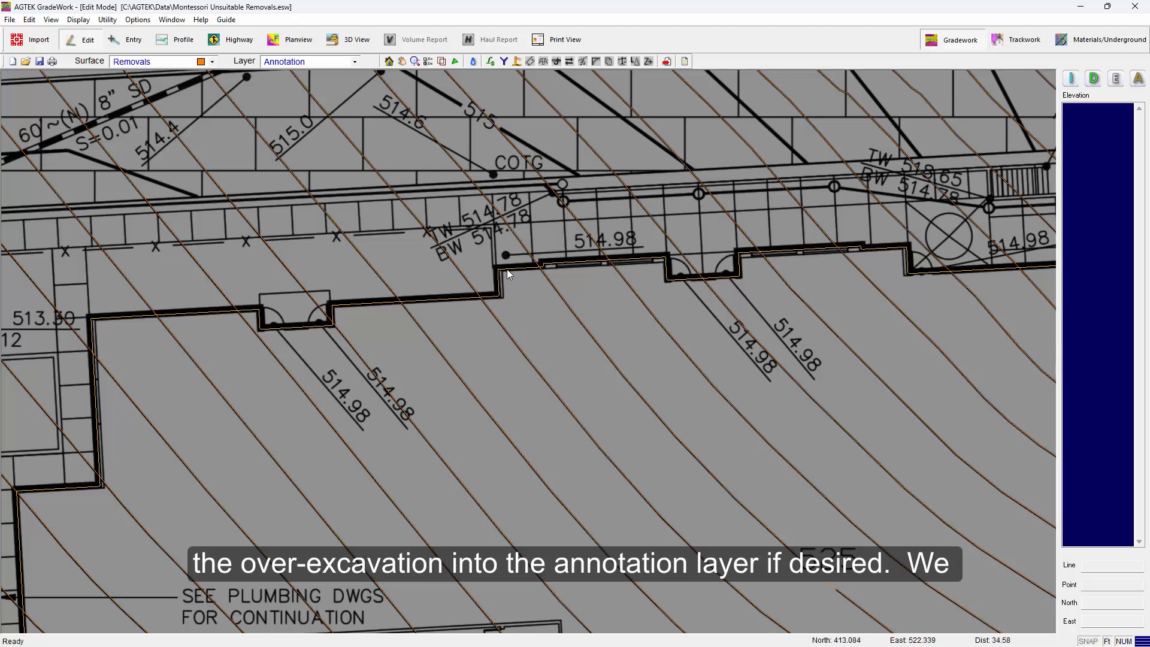
pyautogui.moveTo(505, 276); pyautogui.dragTo(582, 250, button='middle')
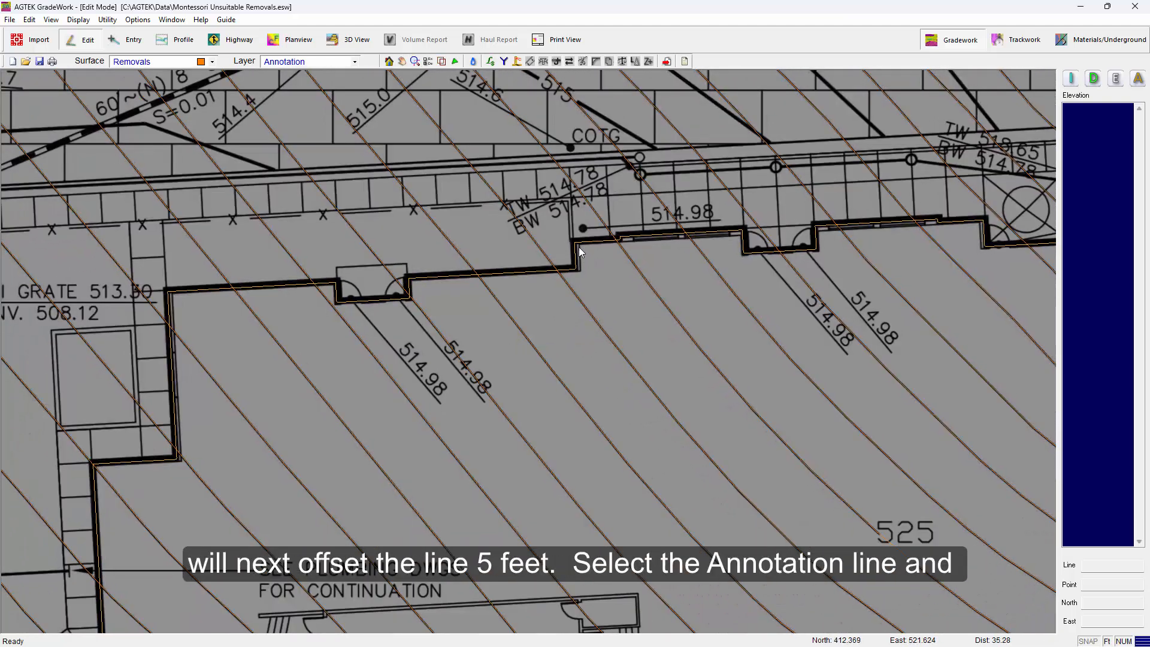
pyautogui.click(578, 250)
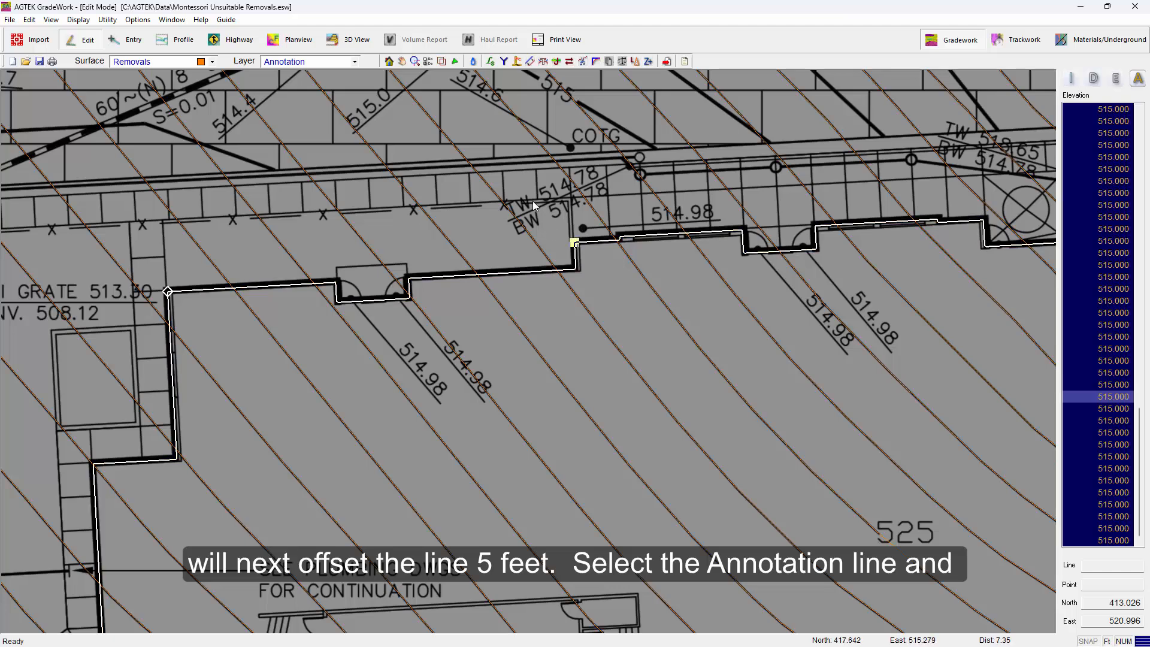
pyautogui.click(529, 61)
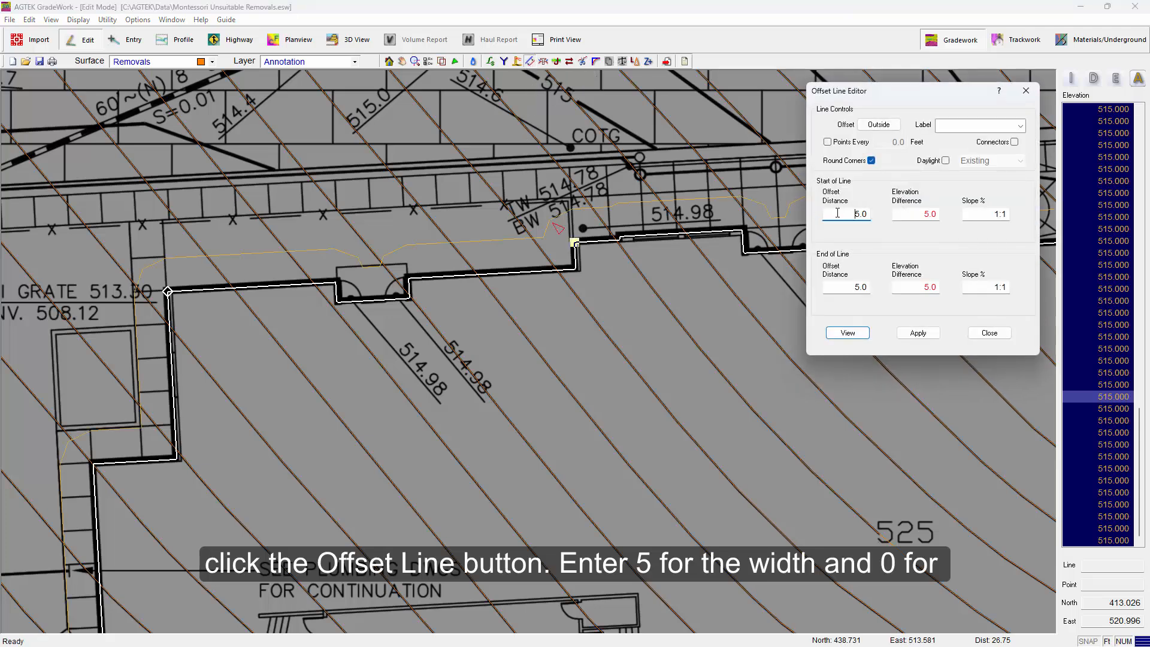
pyautogui.doubleClick(841, 214)
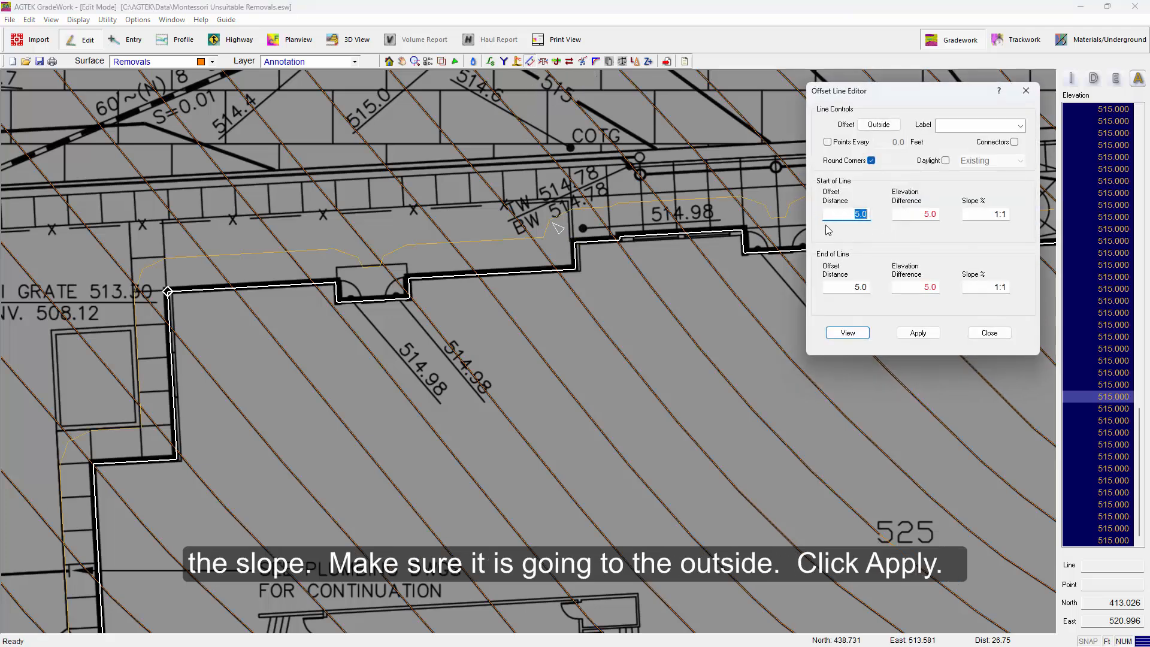
pyautogui.press('Tab')
pyautogui.write('0')
pyautogui.press('Tab')
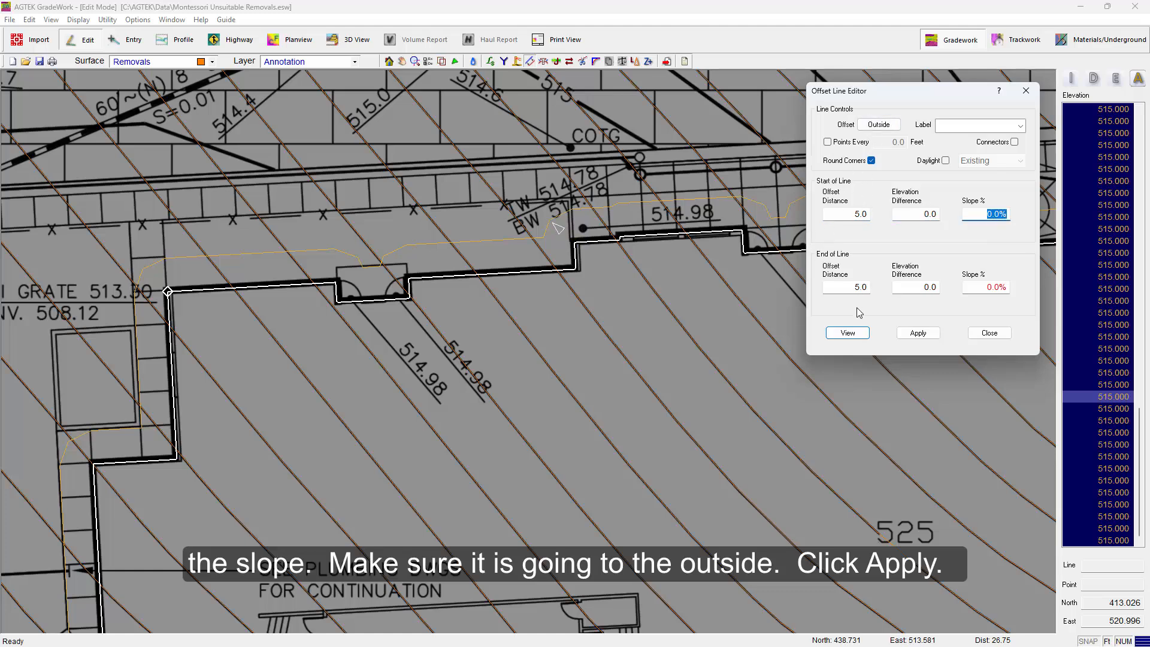
pyautogui.click(915, 333)
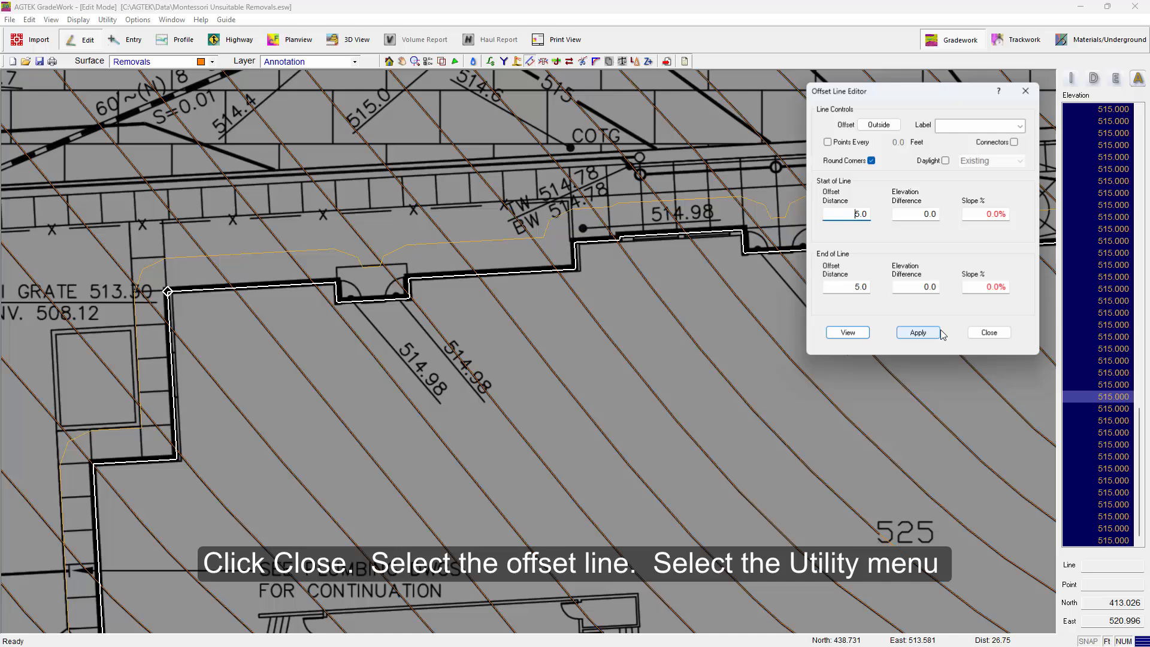
pyautogui.click(989, 334)
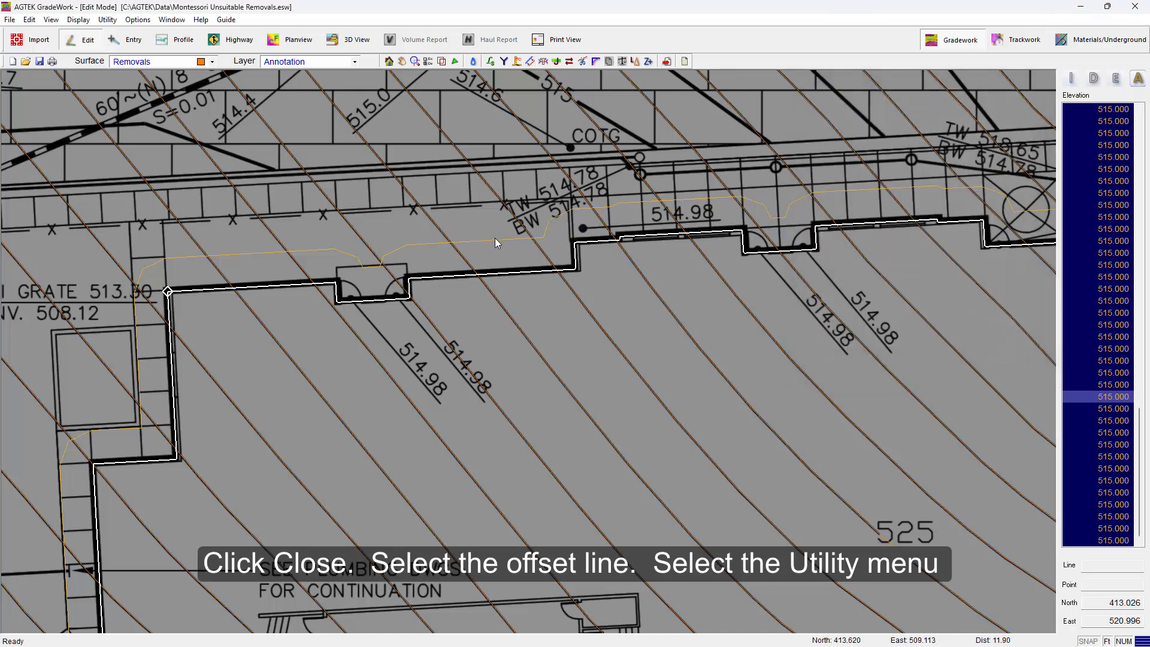
# Conform the selected offset line to the current Removals surface
pyautogui.click(495, 241)
pyautogui.scroll(-3, 512, 233)
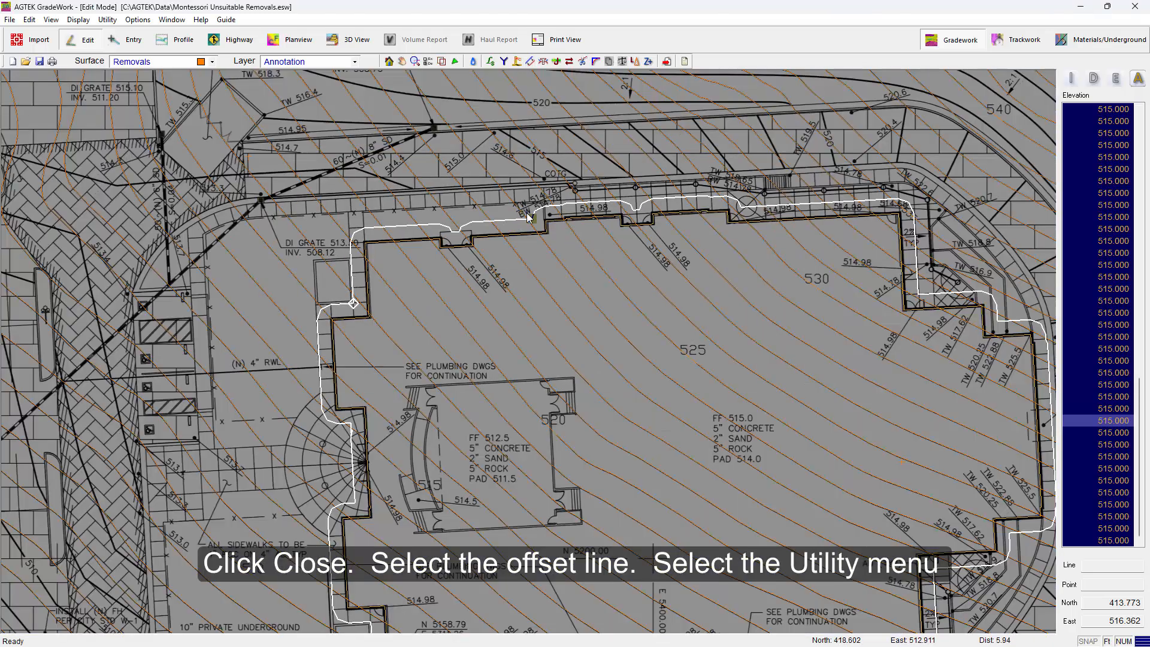
pyautogui.click(106, 19)
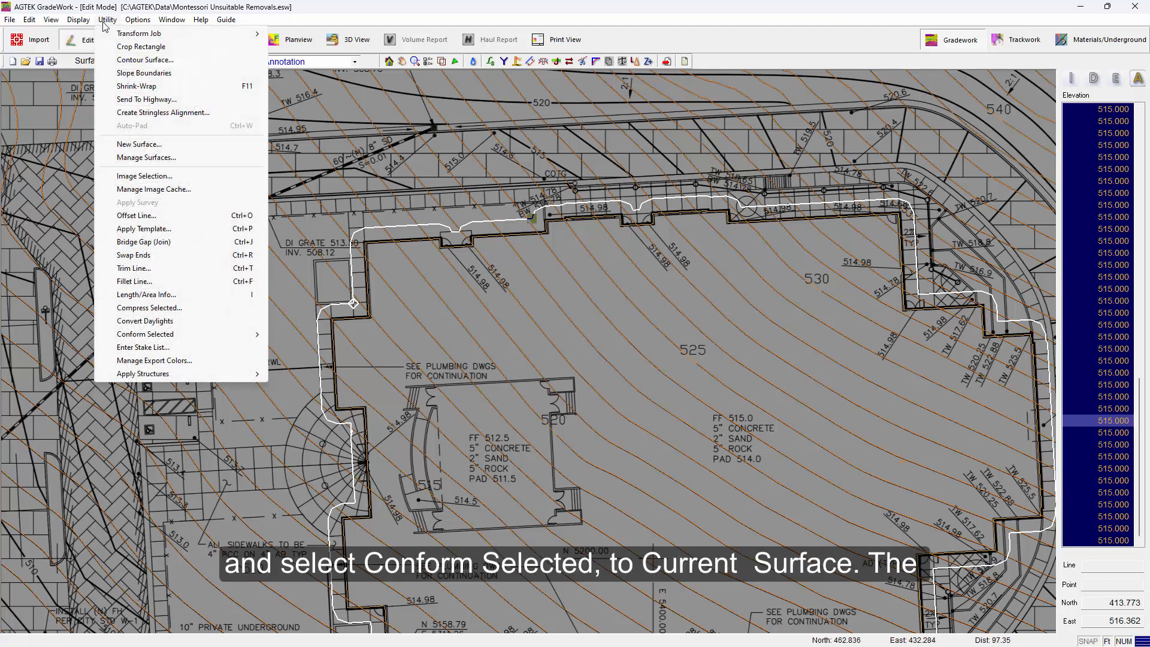
pyautogui.moveTo(179, 339)
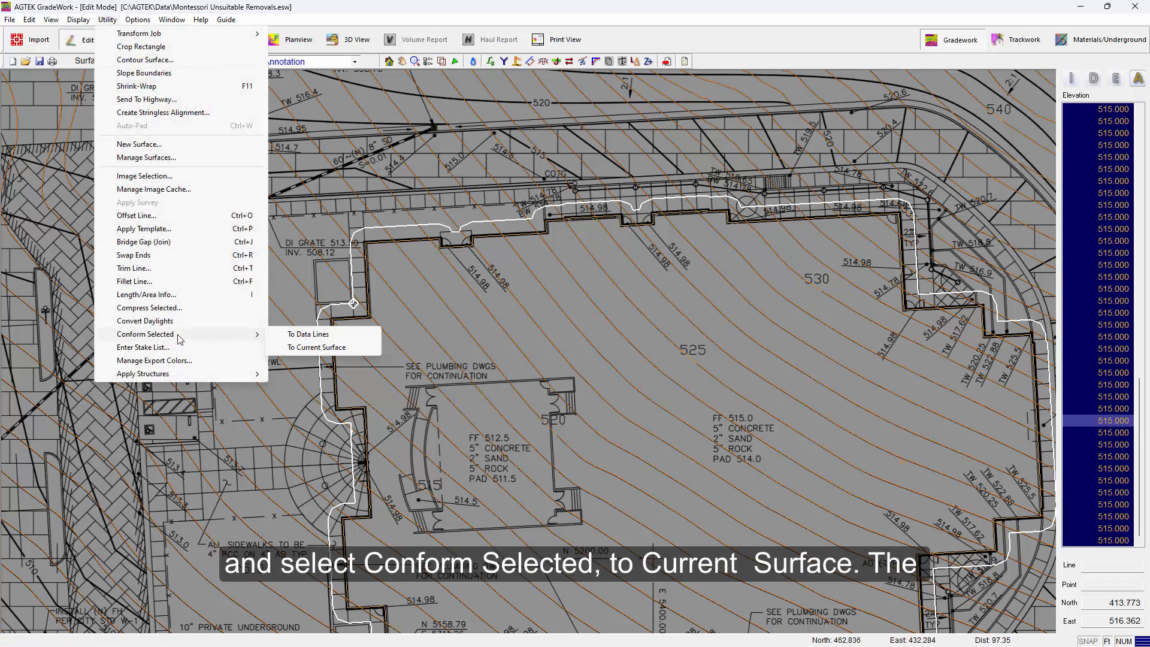
pyautogui.click(357, 347)
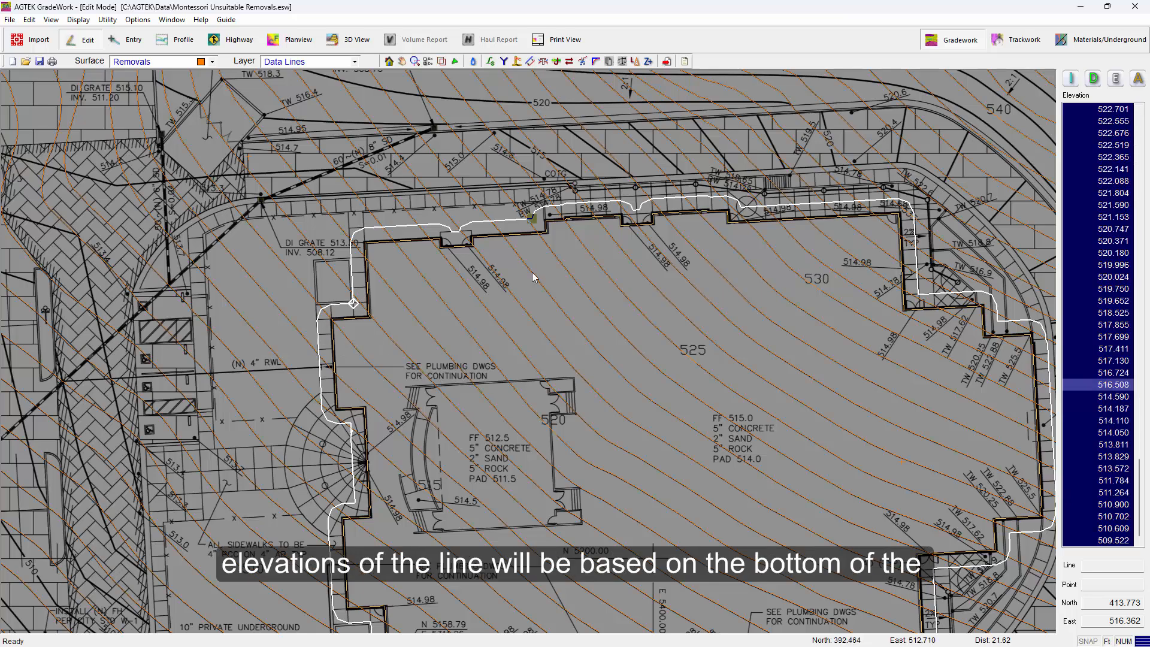
# Trim the Removals data lines with the conformed line, removing lines outside it
pyautogui.moveTo(533, 277); pyautogui.dragTo(411, 238, button='middle')
pyautogui.scroll(2, 534, 188)
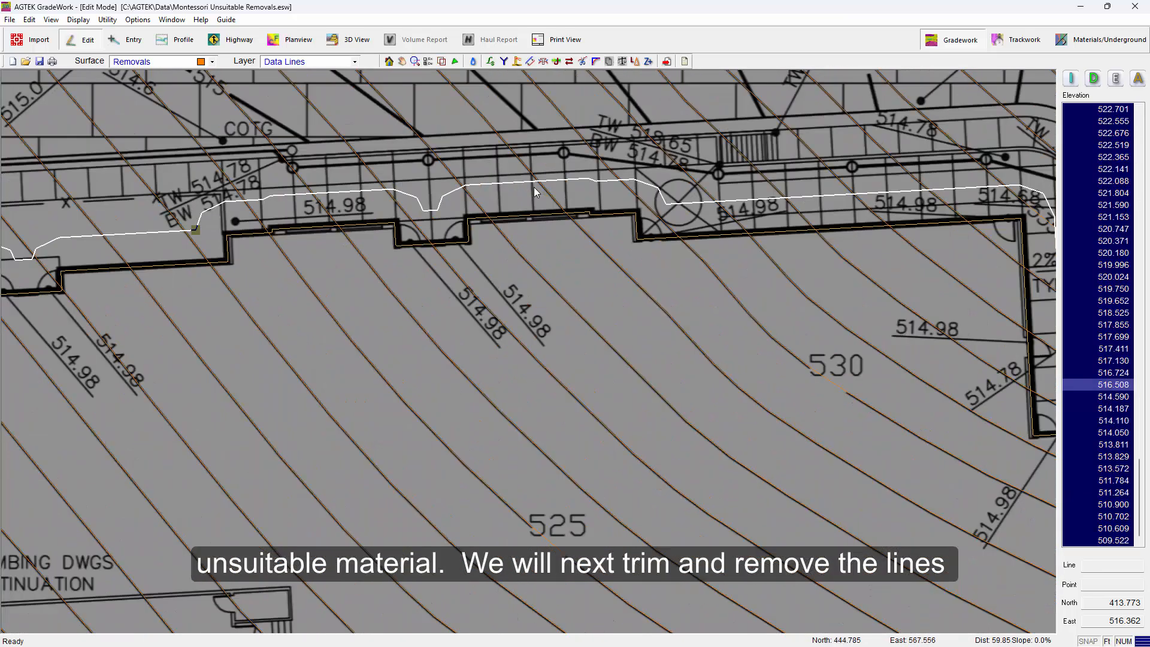
pyautogui.scroll(2, 535, 192)
pyautogui.scroll(-2, 544, 215)
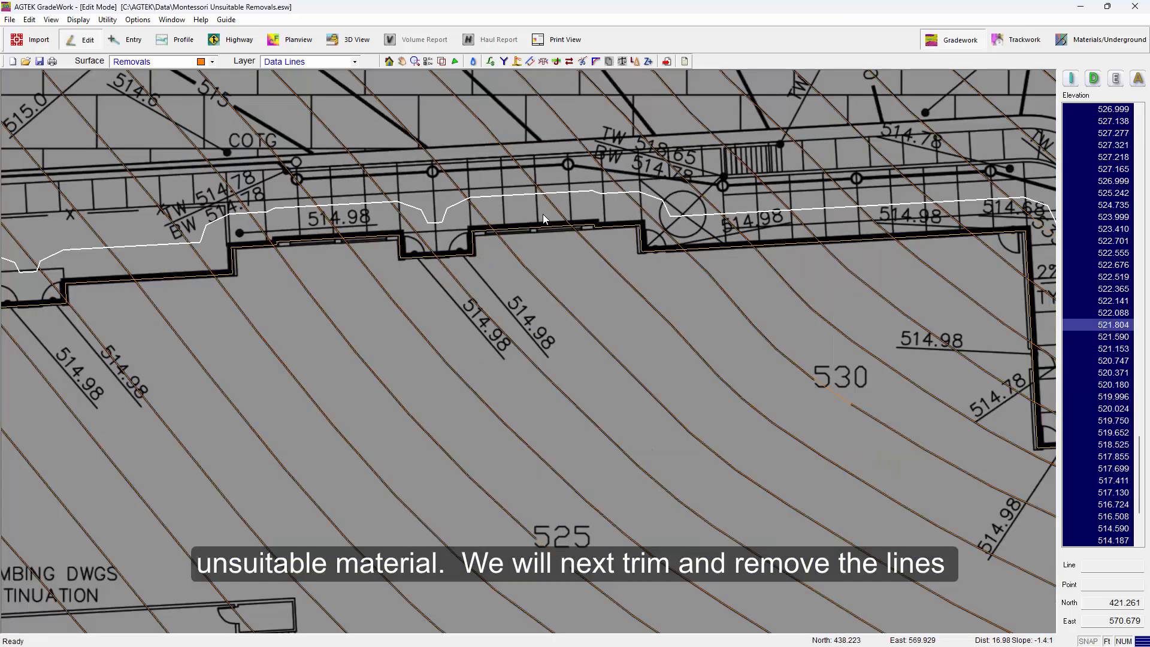
pyautogui.scroll(-5, 544, 219)
pyautogui.scroll(2, 534, 224)
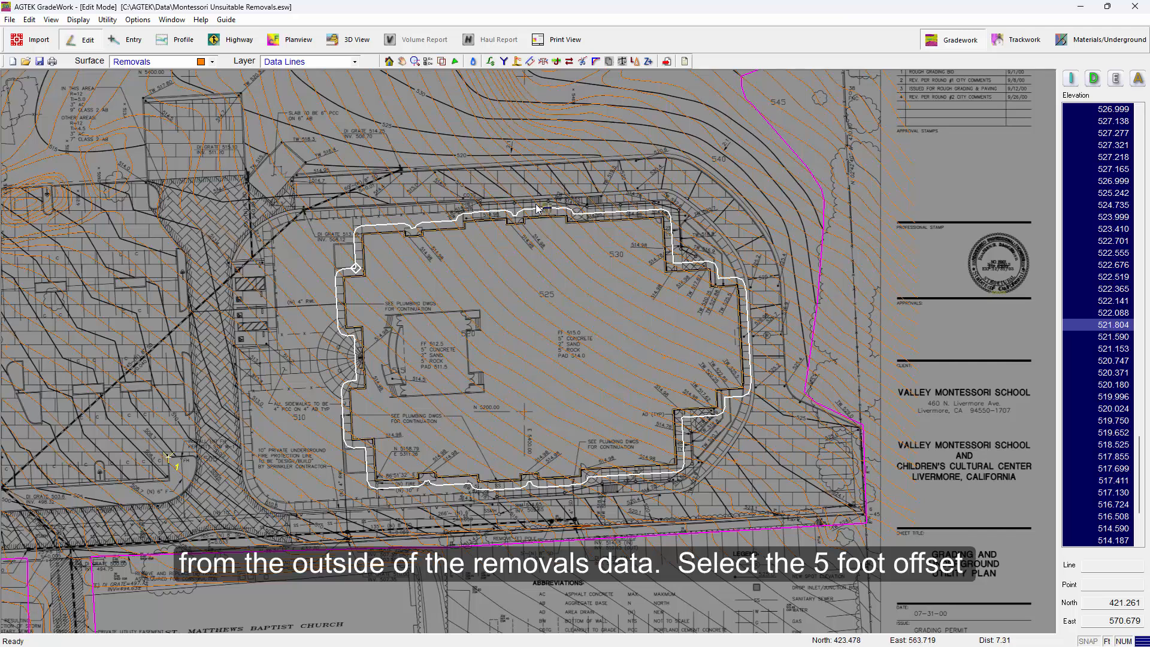
pyautogui.click(583, 65)
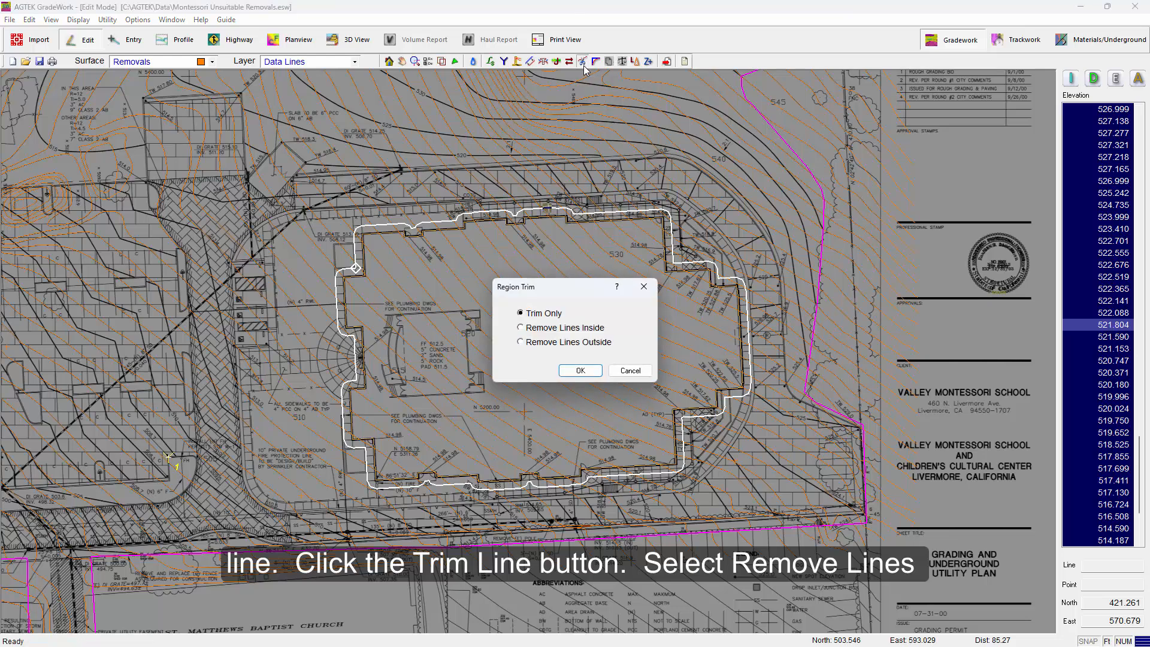
pyautogui.click(542, 342)
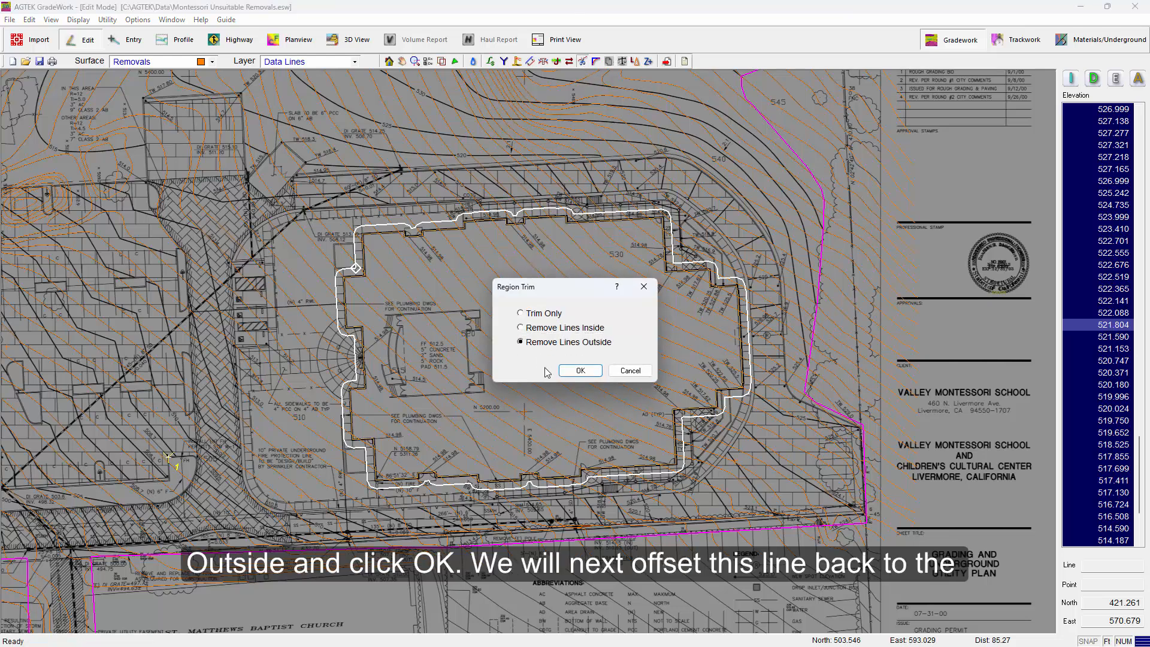
pyautogui.click(581, 371)
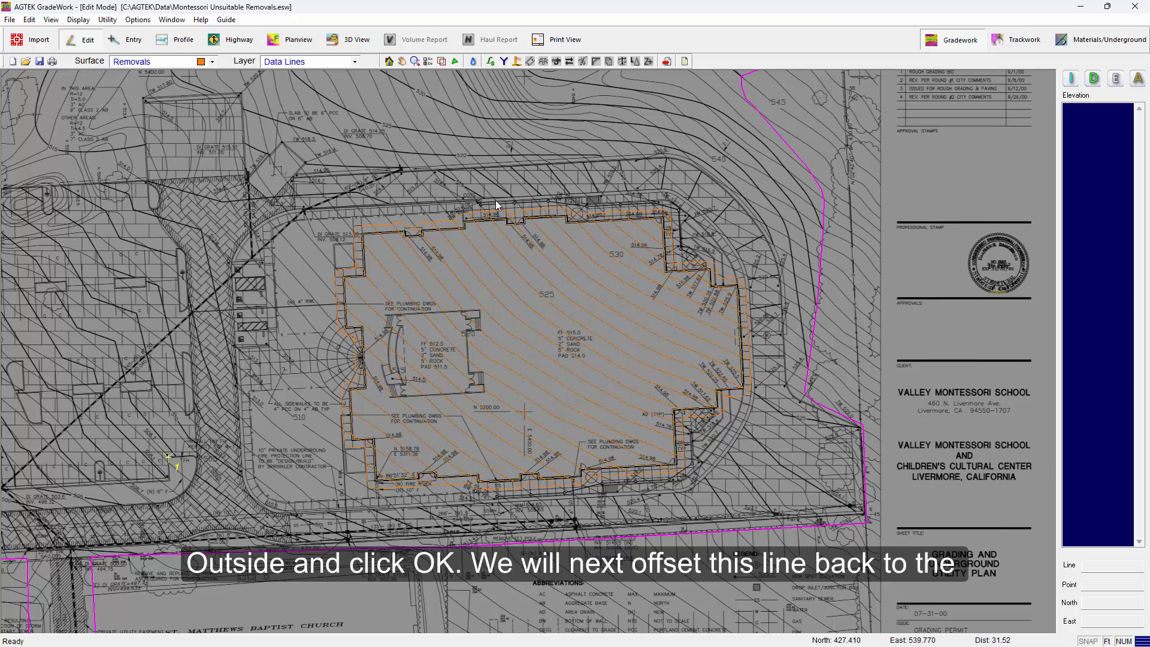
# Offset the trimmed line outward with Daylight to the Stripped surface at a 1:1 slope, preview and apply
pyautogui.scroll(5, 508, 221)
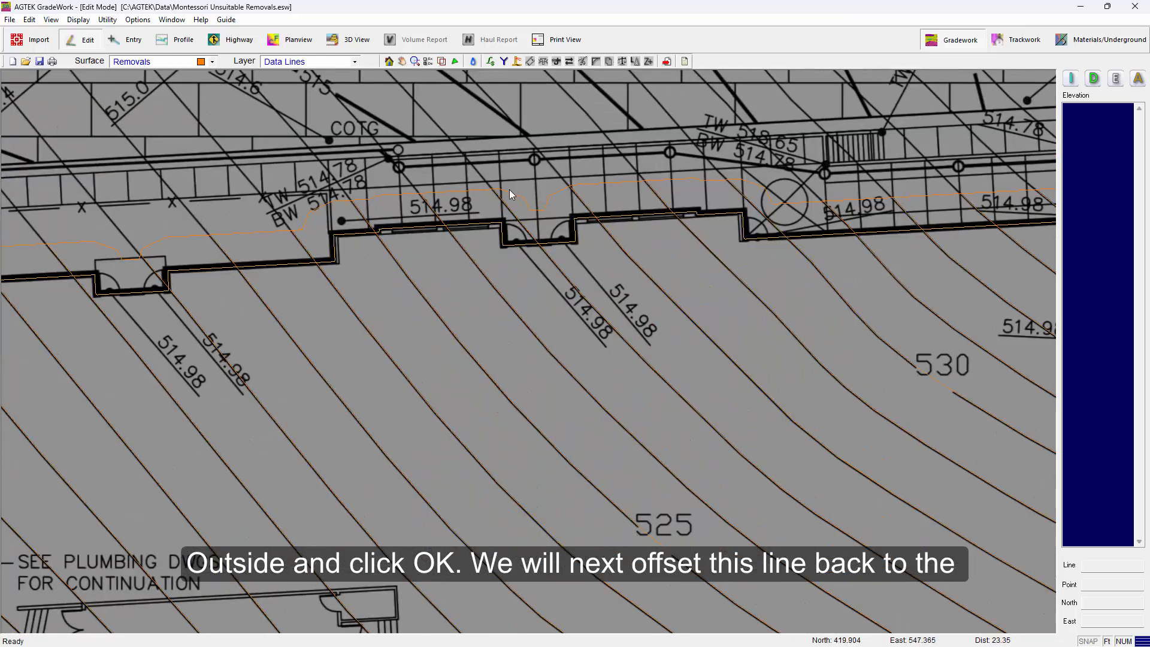
pyautogui.click(509, 189)
pyautogui.scroll(-3, 531, 214)
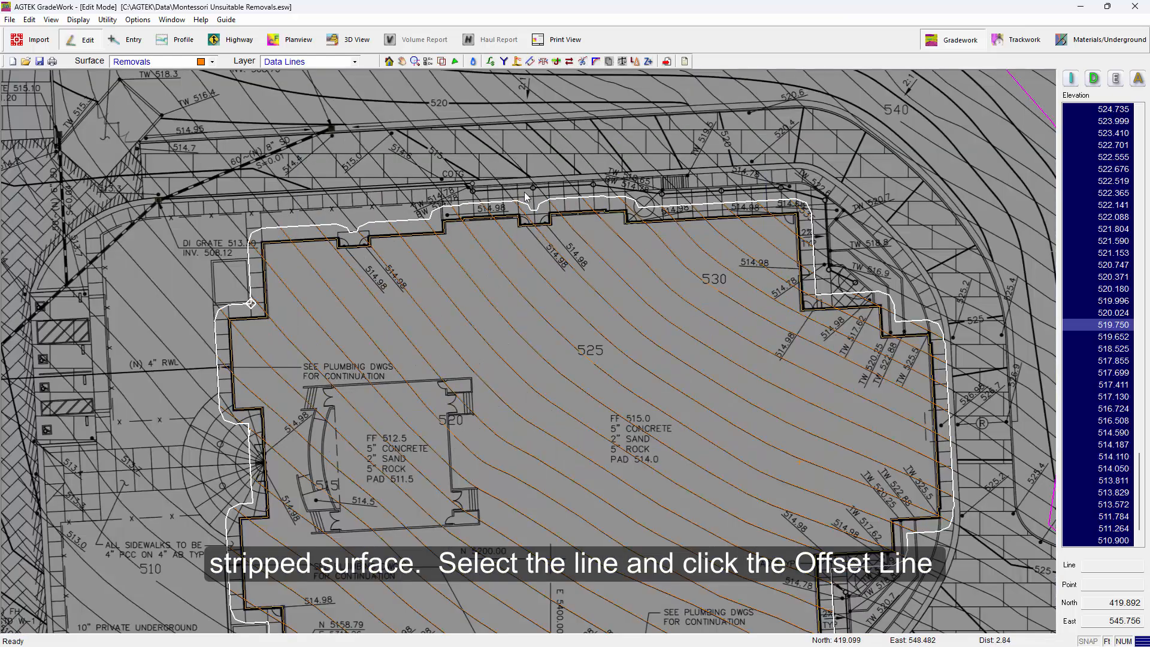
pyautogui.click(531, 64)
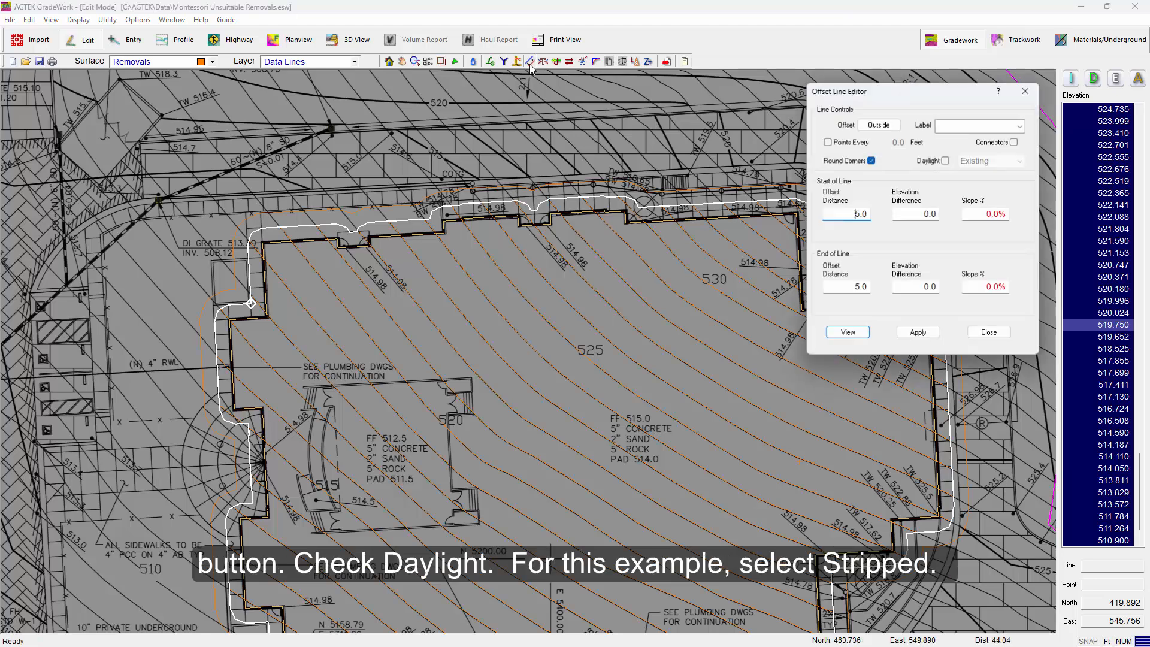
pyautogui.click(946, 161)
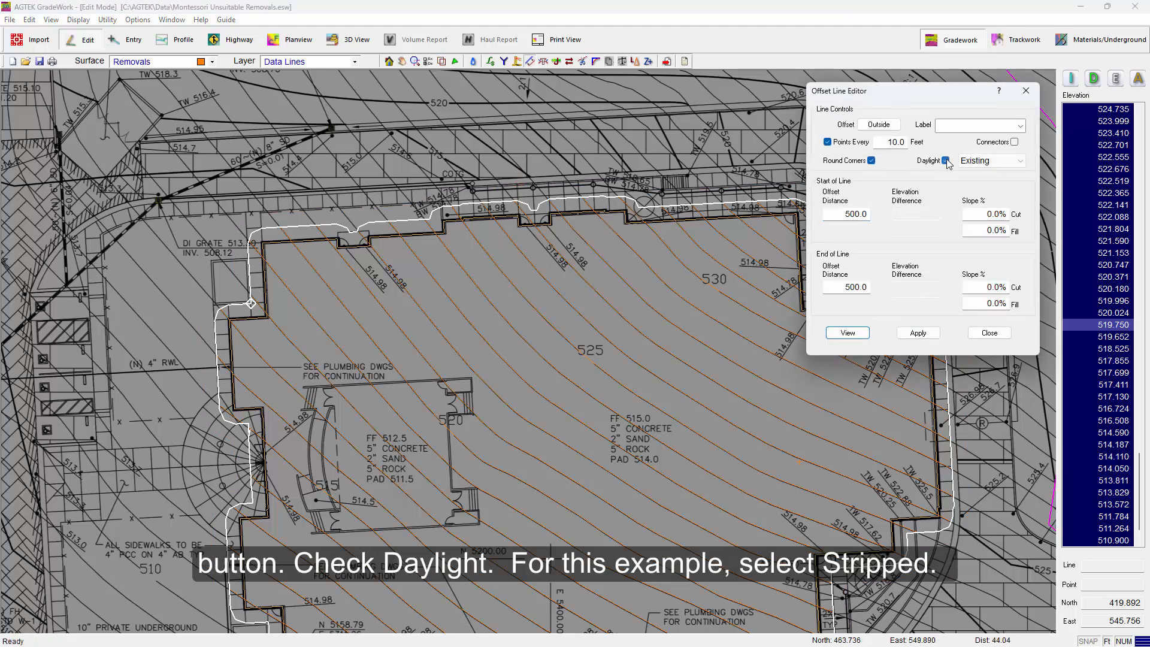
pyautogui.click(1021, 162)
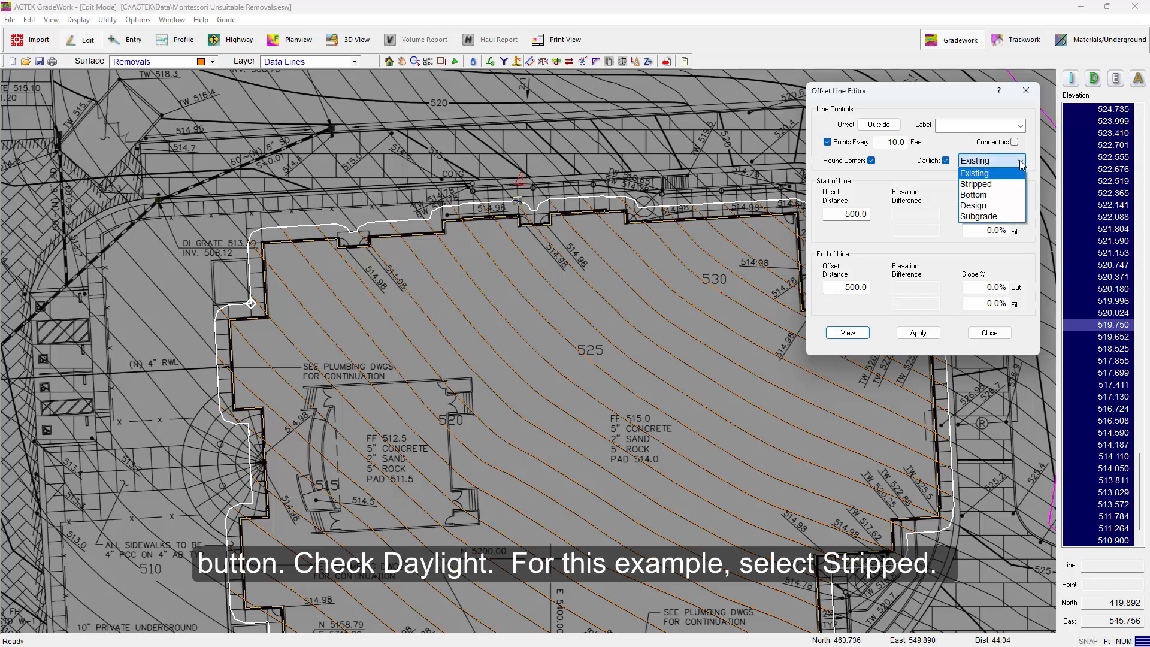
pyautogui.click(988, 183)
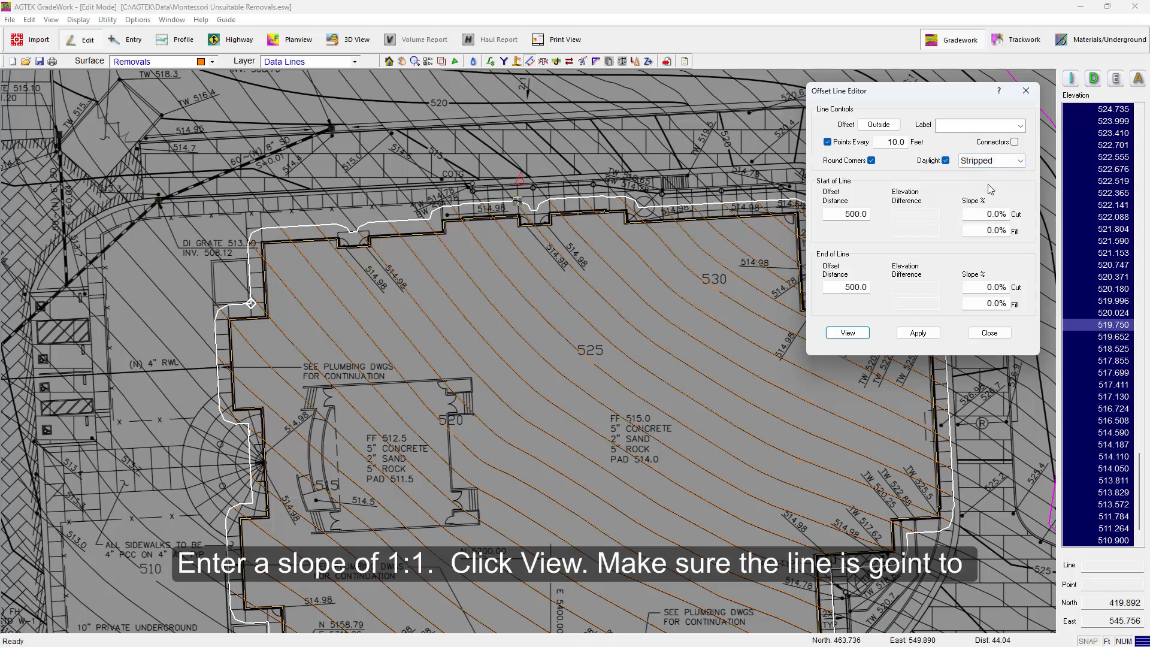
pyautogui.doubleClick(989, 214)
pyautogui.write('1:1')
pyautogui.press('Tab')
pyautogui.click(849, 333)
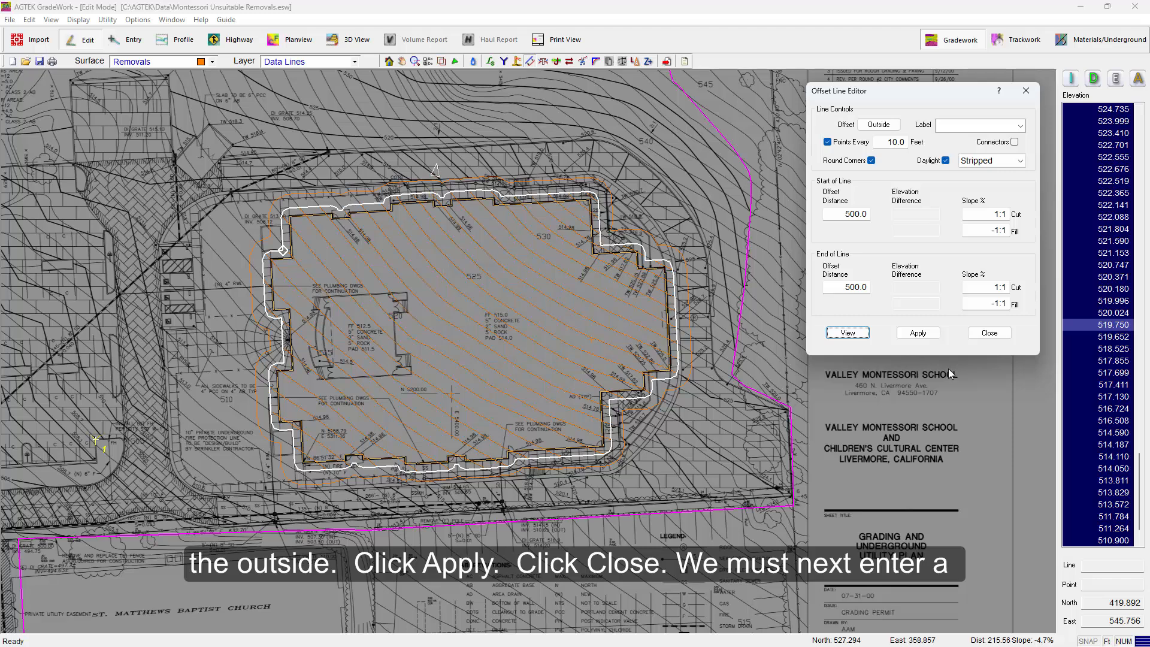
pyautogui.click(918, 332)
pyautogui.click(989, 334)
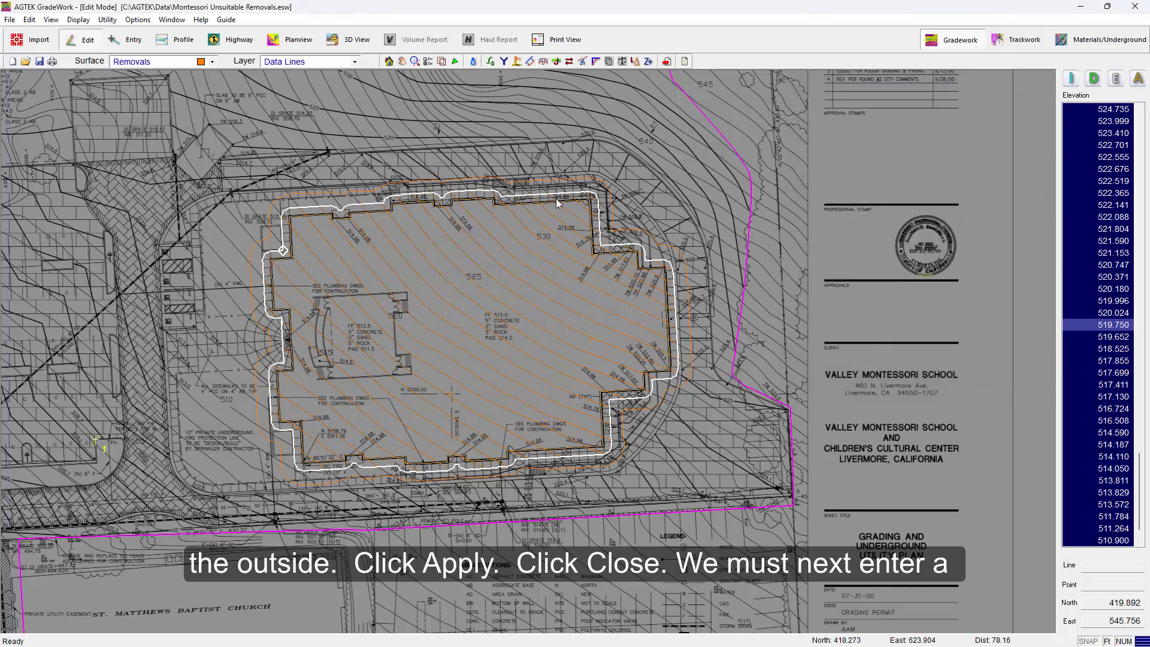
# Enter a perimeter on the Perimeters layer by snapping to the daylight line, without draping the daylight line under it
pyautogui.moveTo(482, 206); pyautogui.dragTo(526, 232, button='middle')
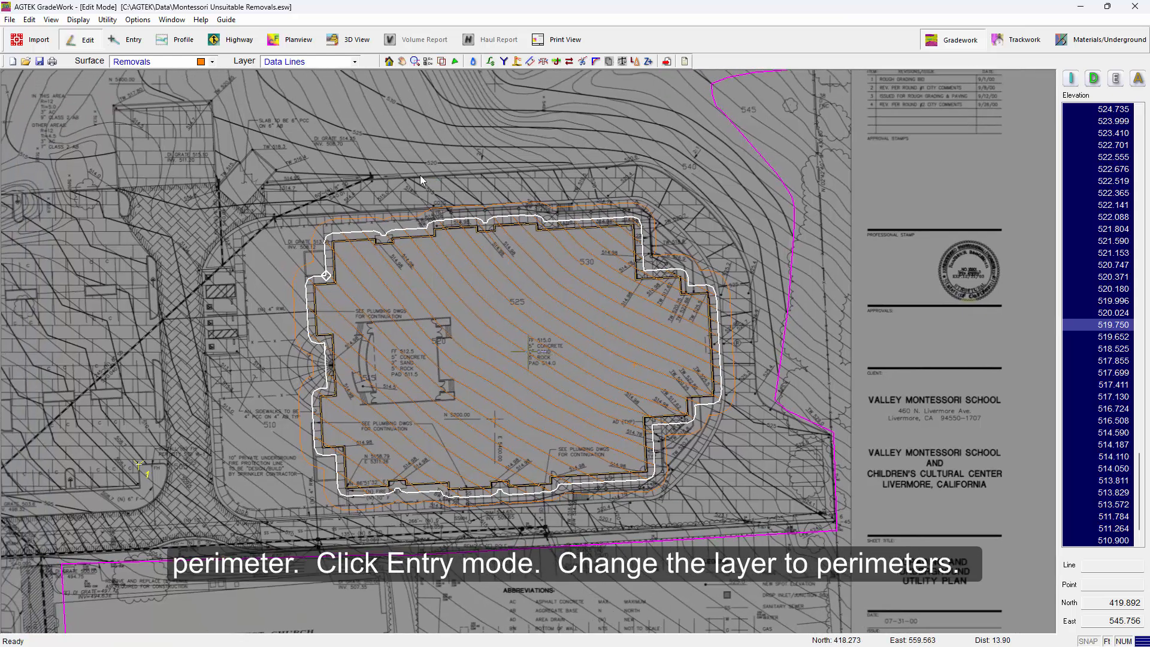
pyautogui.click(126, 39)
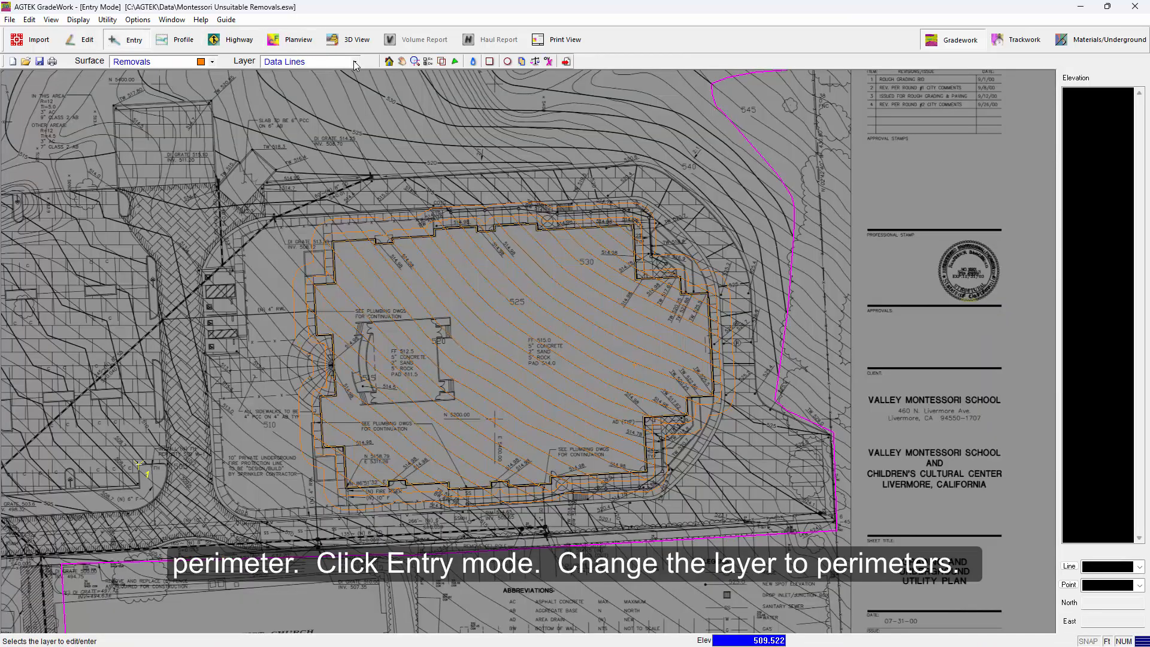
pyautogui.click(290, 61)
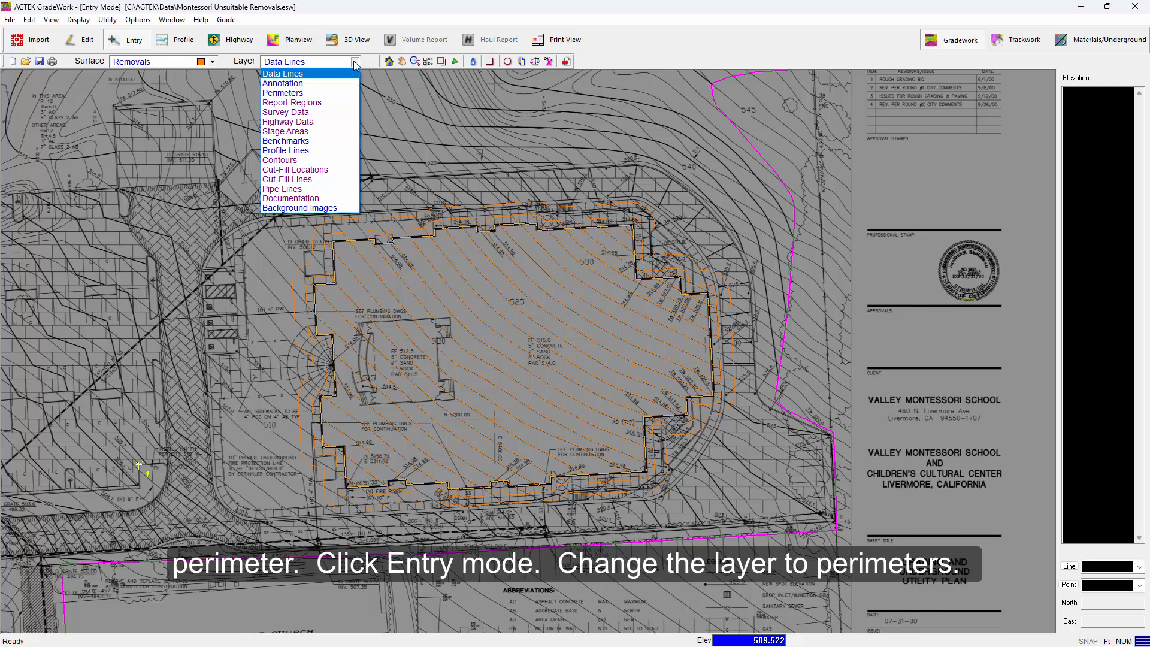
pyautogui.click(318, 98)
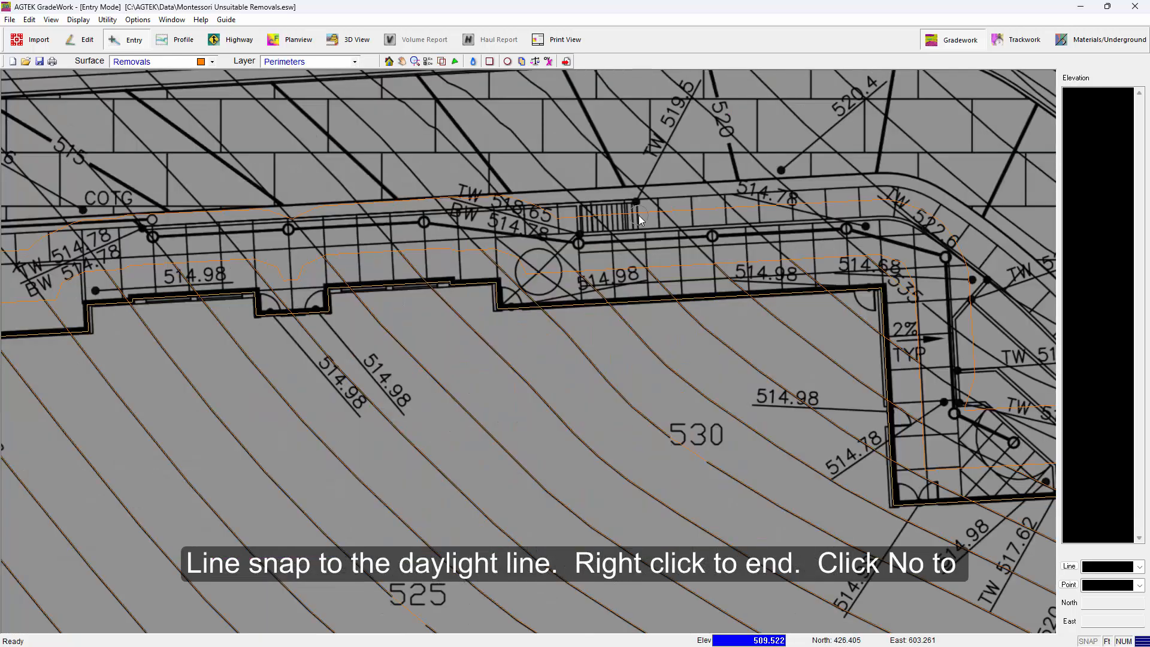
pyautogui.click(642, 214)
pyautogui.scroll(-3, 643, 222)
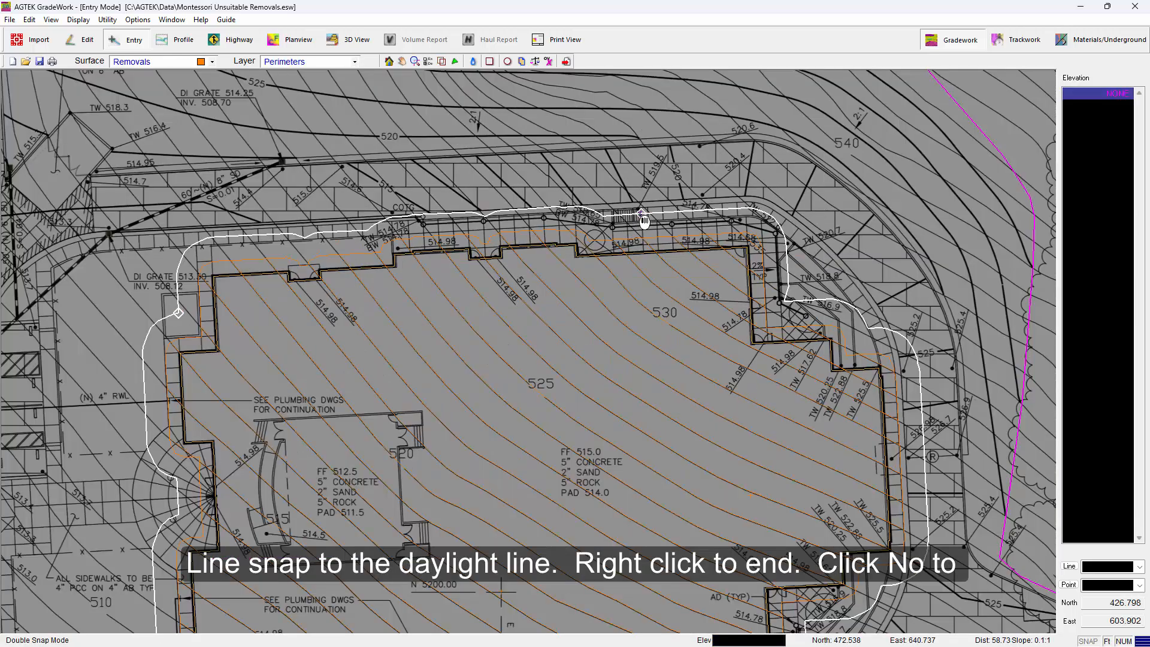
pyautogui.rightClick(644, 222)
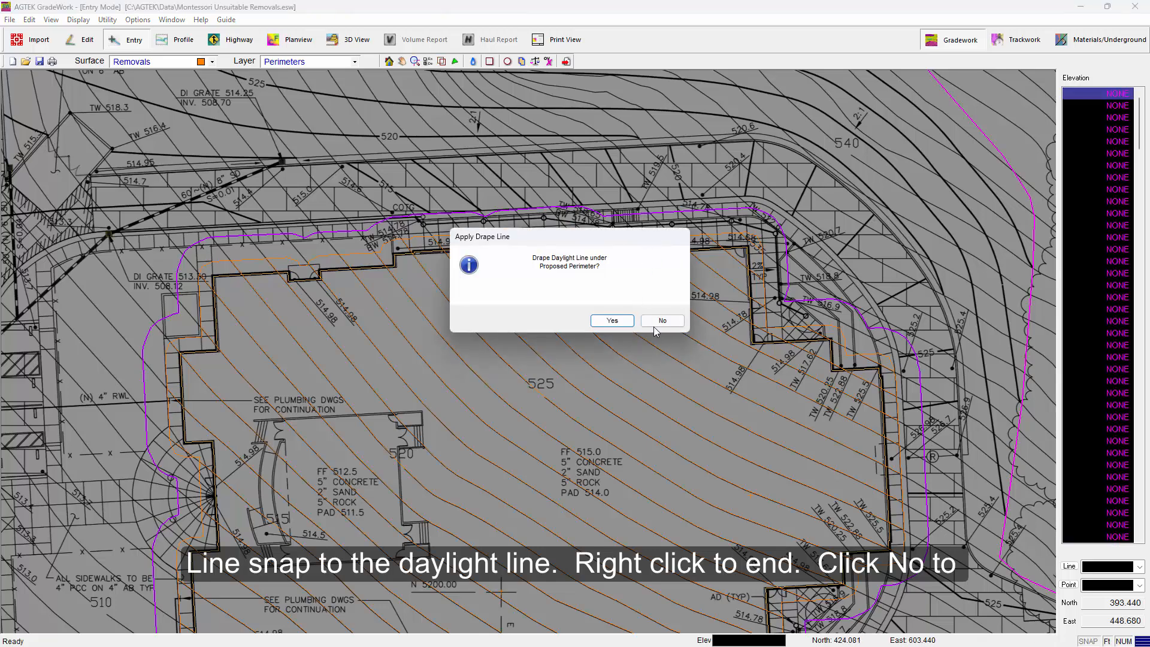
pyautogui.click(659, 321)
# Delete the Bottom strata layer from the strata names
pyautogui.moveTo(596, 296); pyautogui.dragTo(589, 189, button='middle')
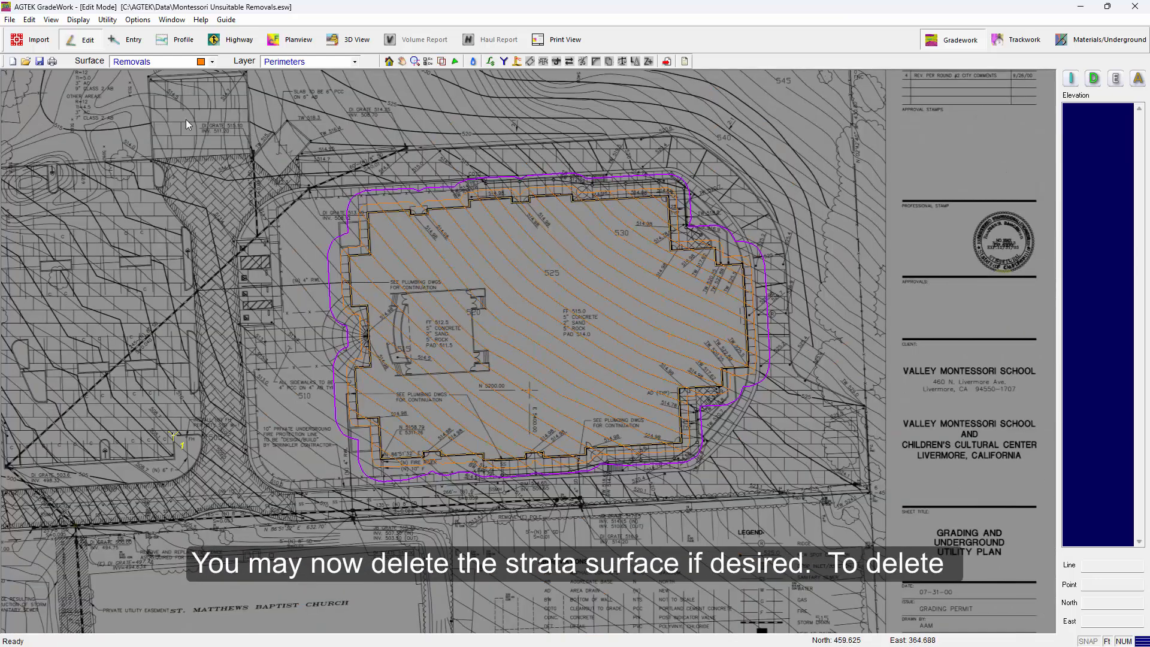
pyautogui.click(30, 20)
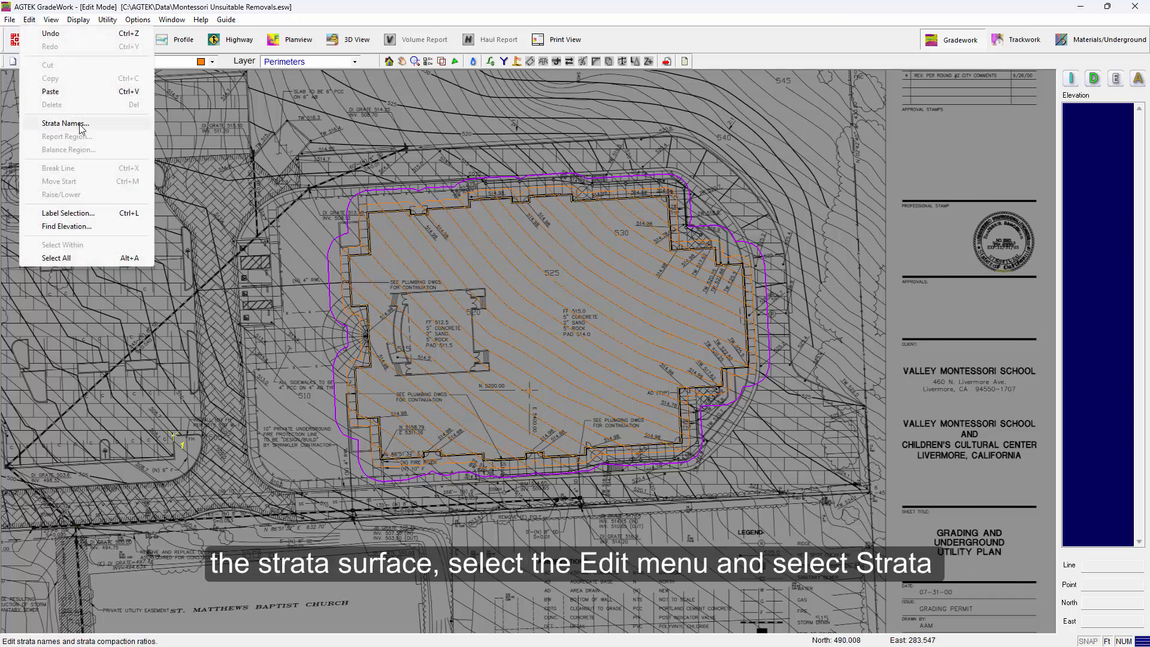
pyautogui.click(80, 124)
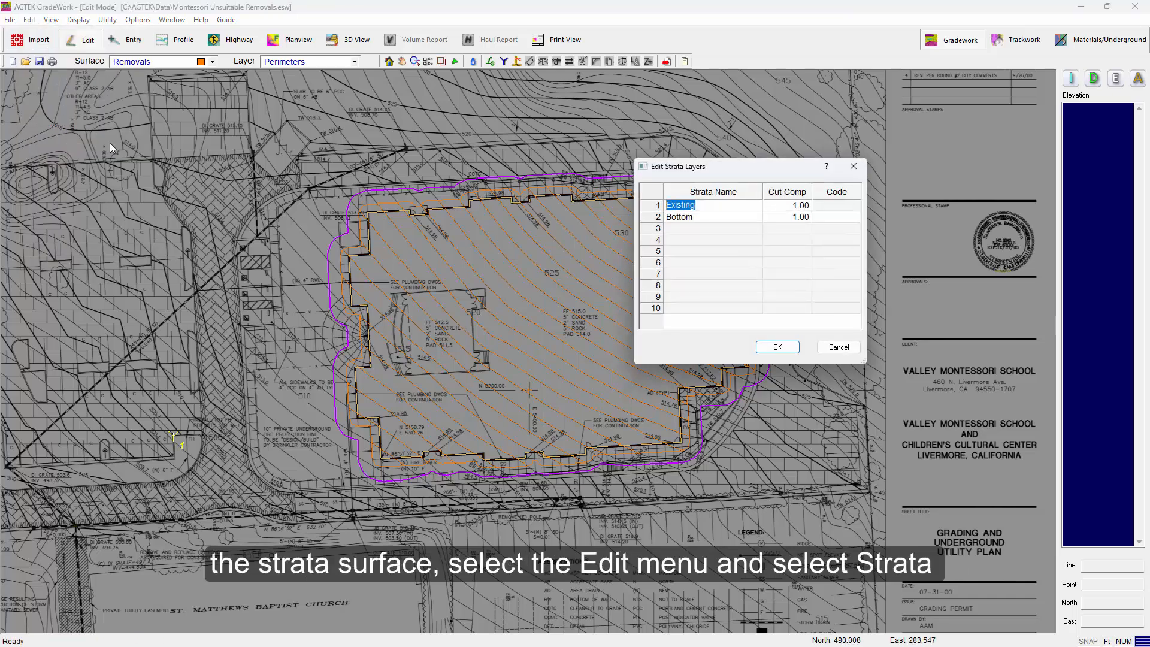
pyautogui.click(705, 217)
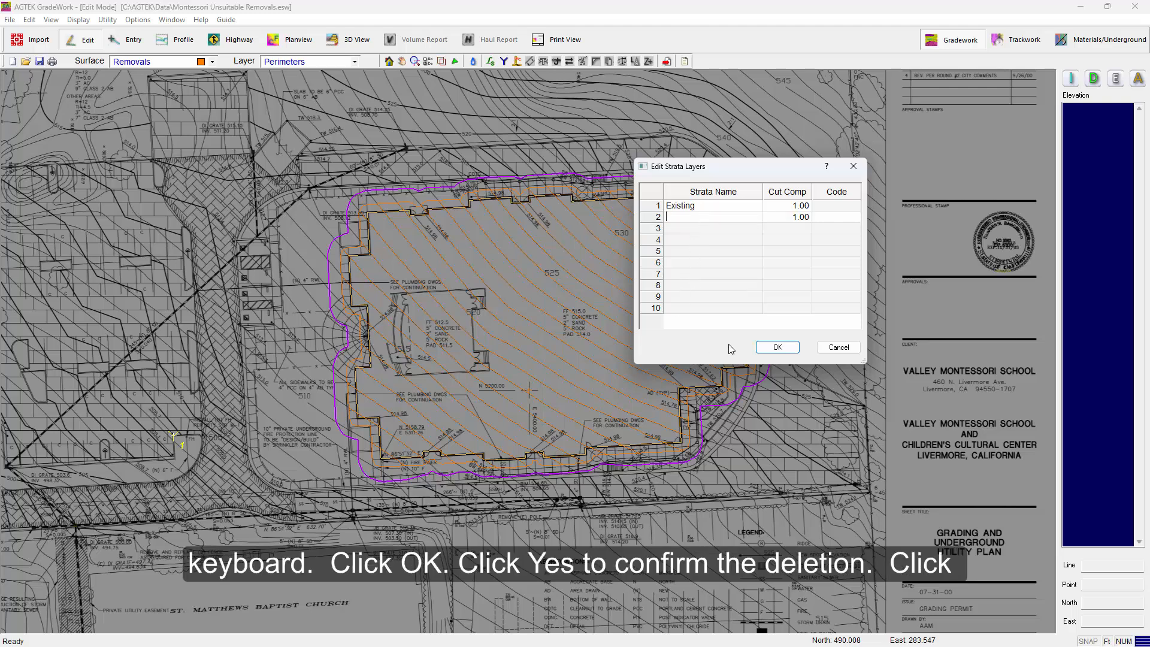
pyautogui.click(791, 351)
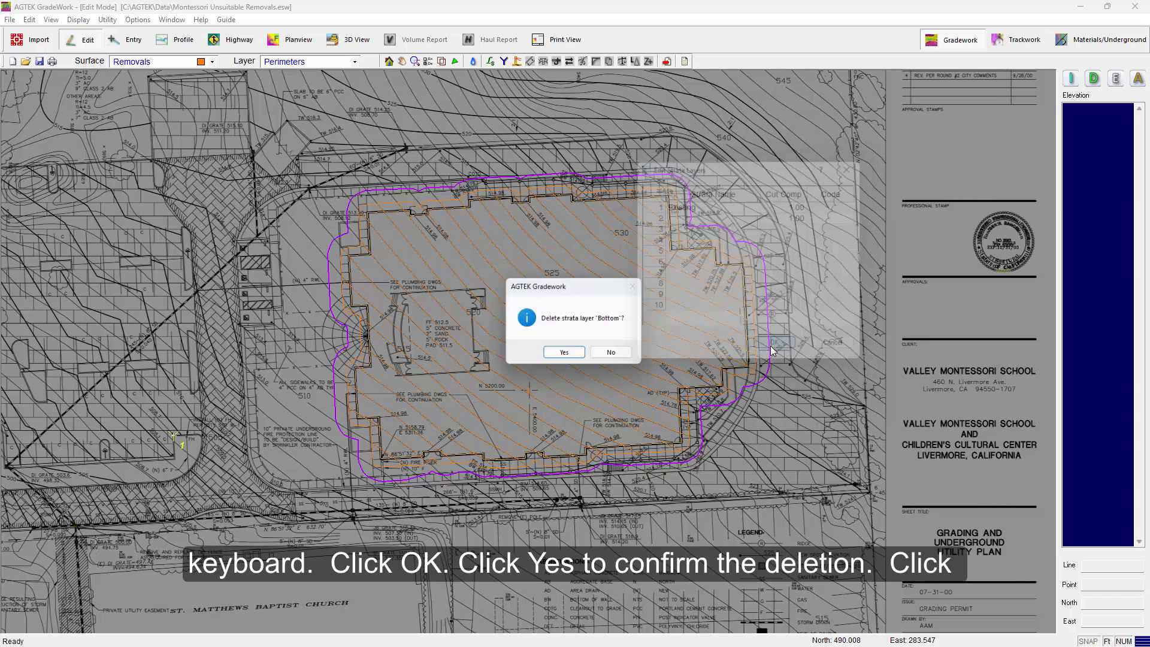
pyautogui.click(566, 355)
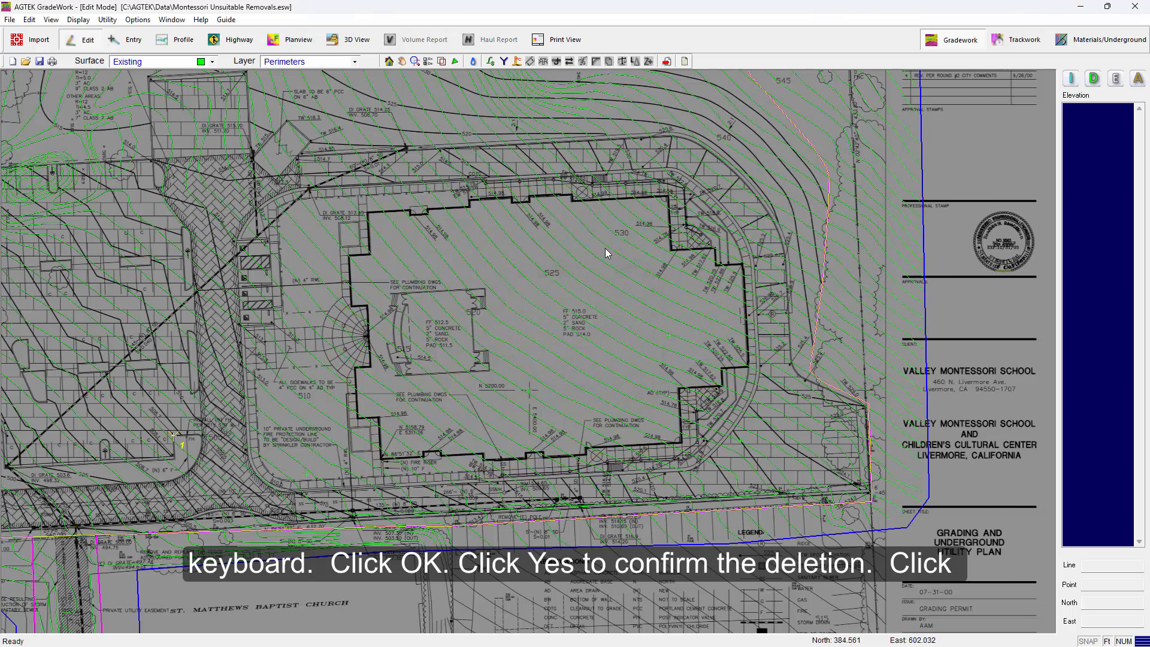
# In 3D View, stage the removals into the Stripped surface using Removals as reference and Stripped as difference
pyautogui.moveTo(483, 201); pyautogui.dragTo(548, 257, button='middle')
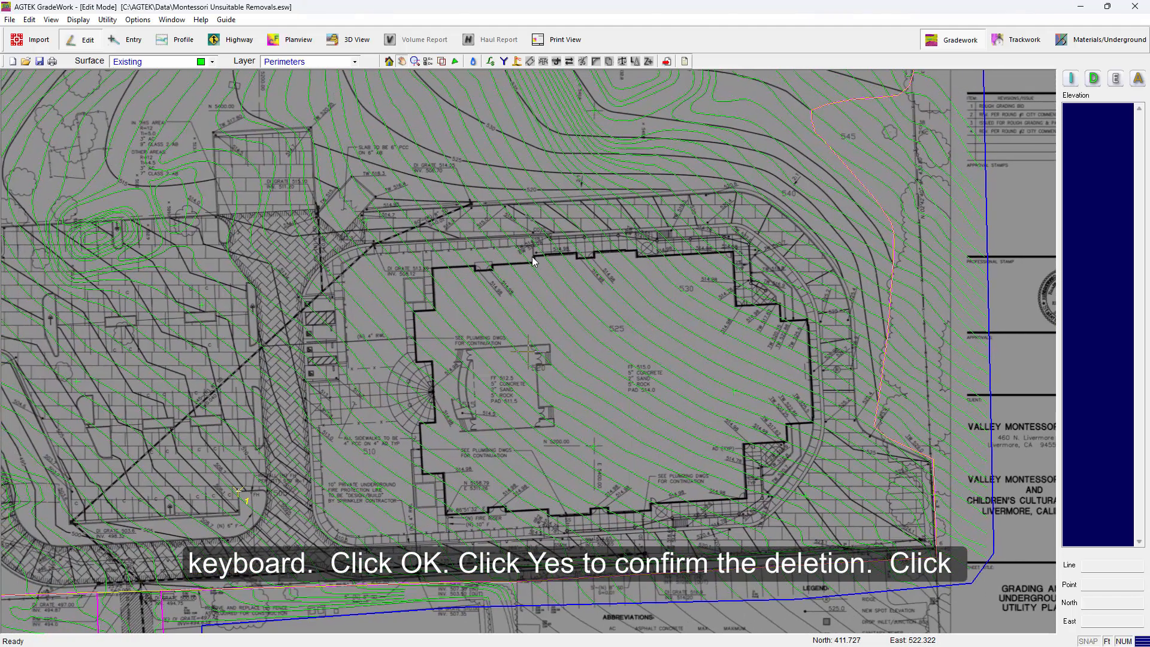
pyautogui.click(350, 40)
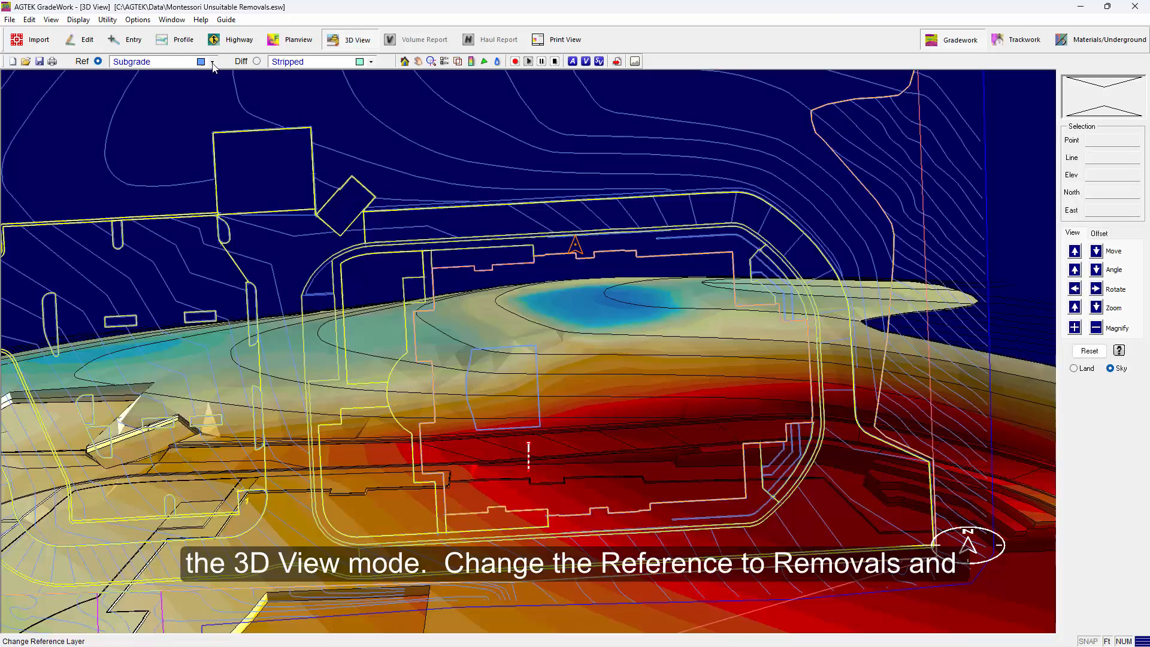
pyautogui.click(212, 61)
pyautogui.click(191, 93)
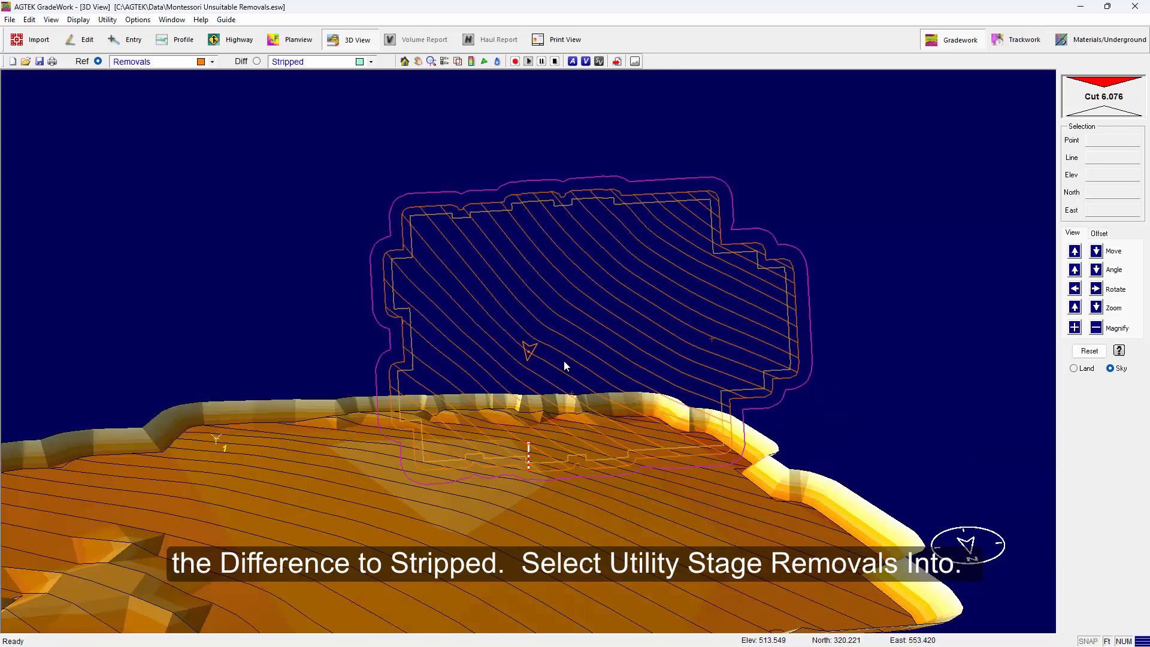
pyautogui.click(108, 20)
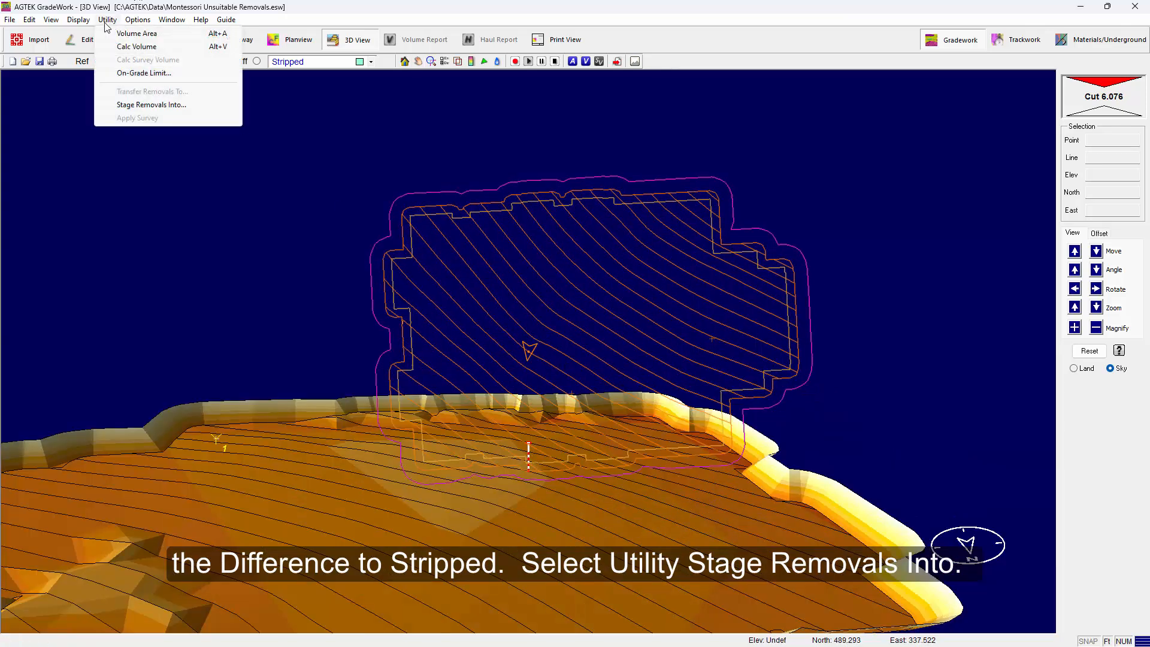
pyautogui.click(154, 106)
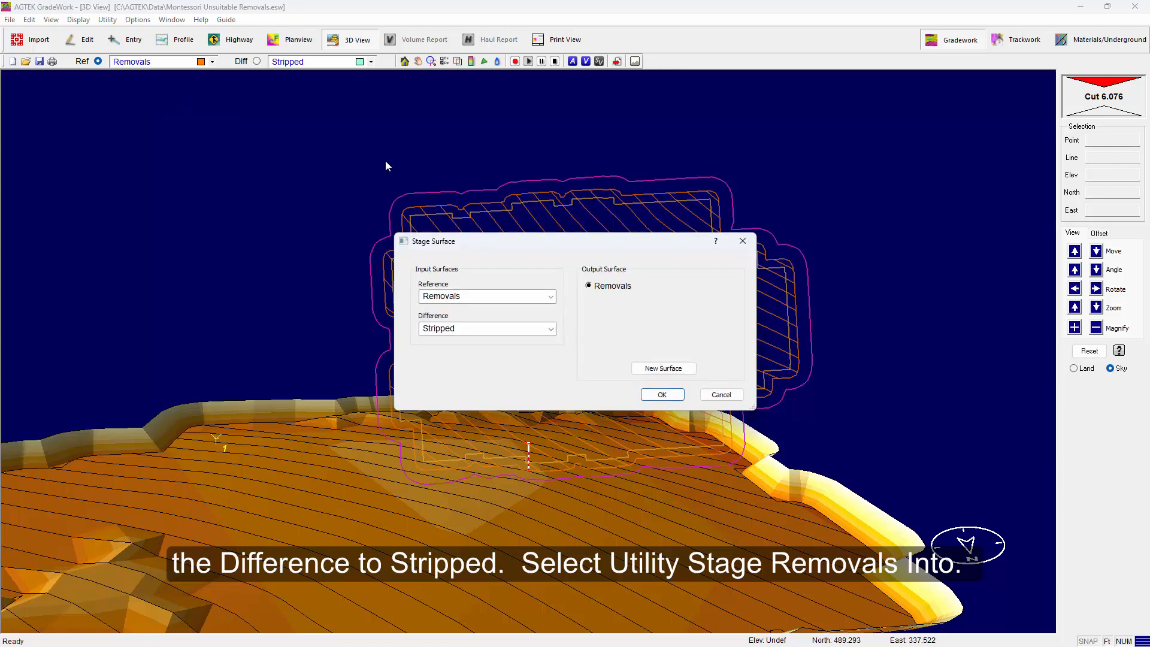
pyautogui.click(661, 394)
# Calculate the volumes of the Removals surface against the Stripped surface
pyautogui.click(565, 386)
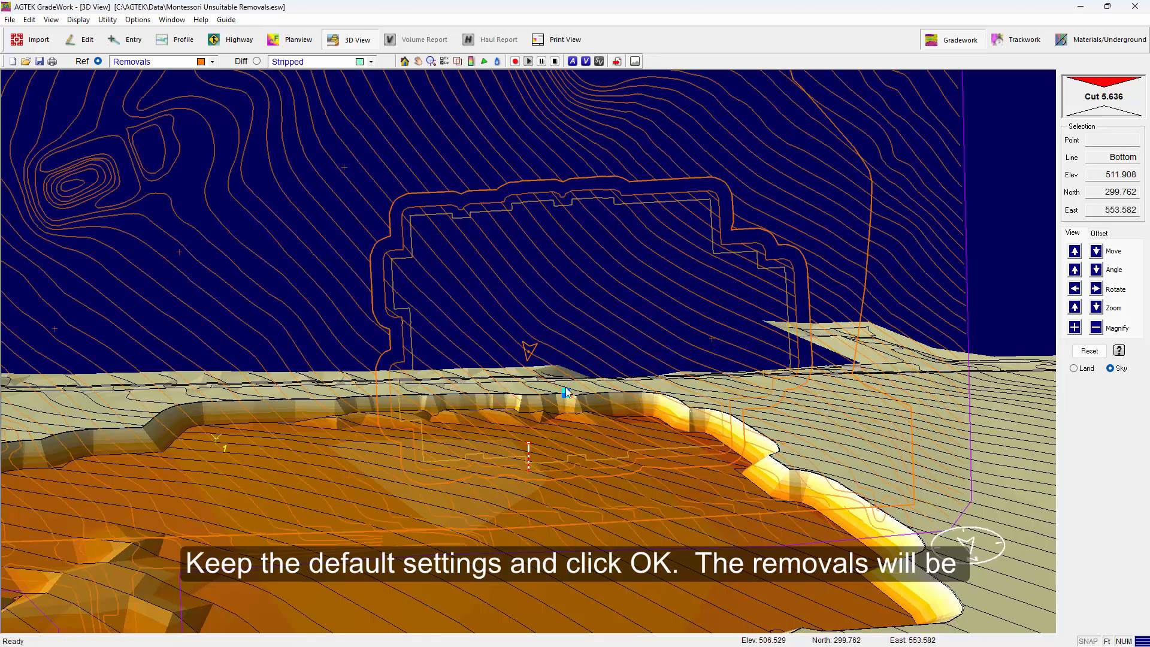
pyautogui.scroll(-1, 568, 380)
pyautogui.scroll(-4, 570, 384)
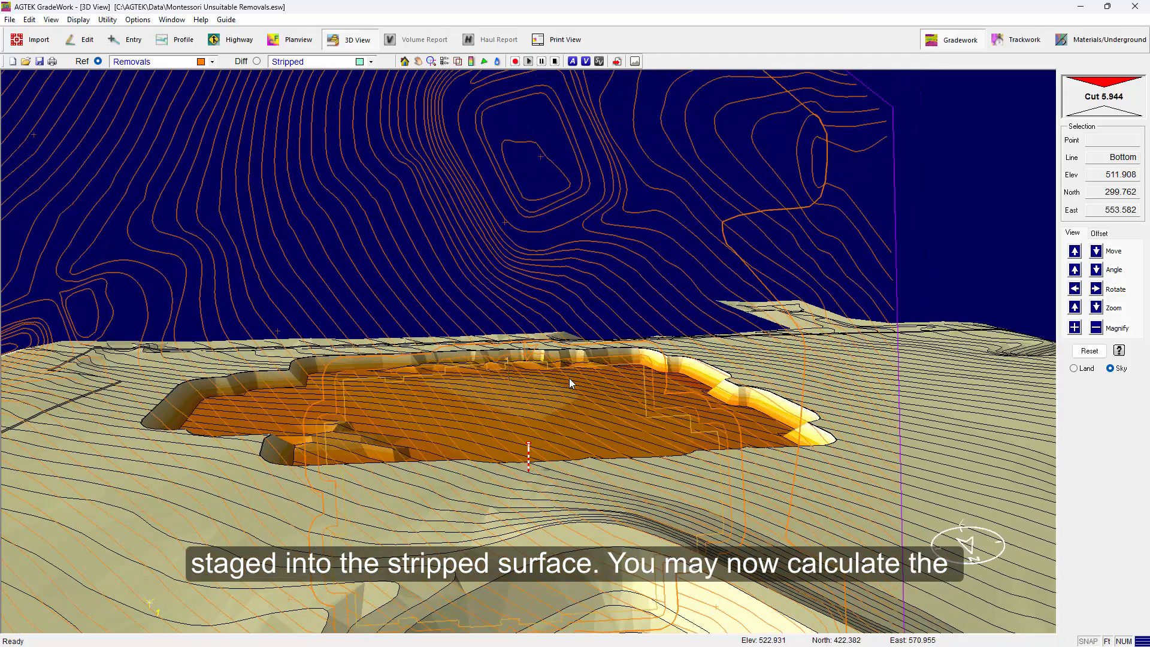
pyautogui.scroll(4, 569, 379)
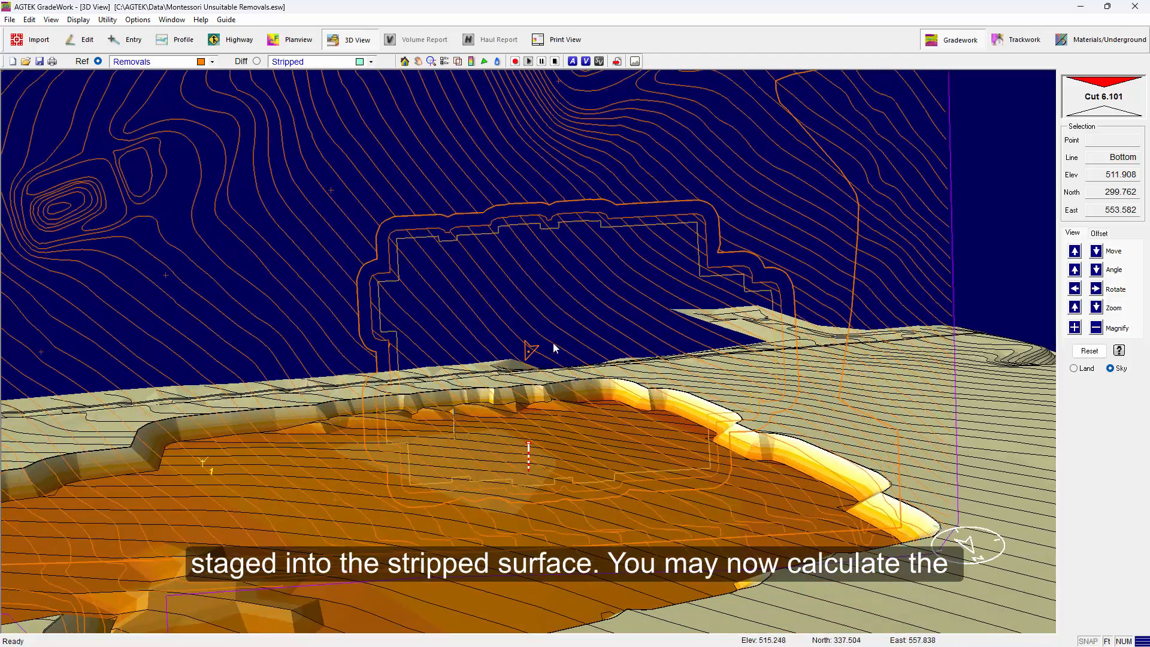
pyautogui.click(586, 62)
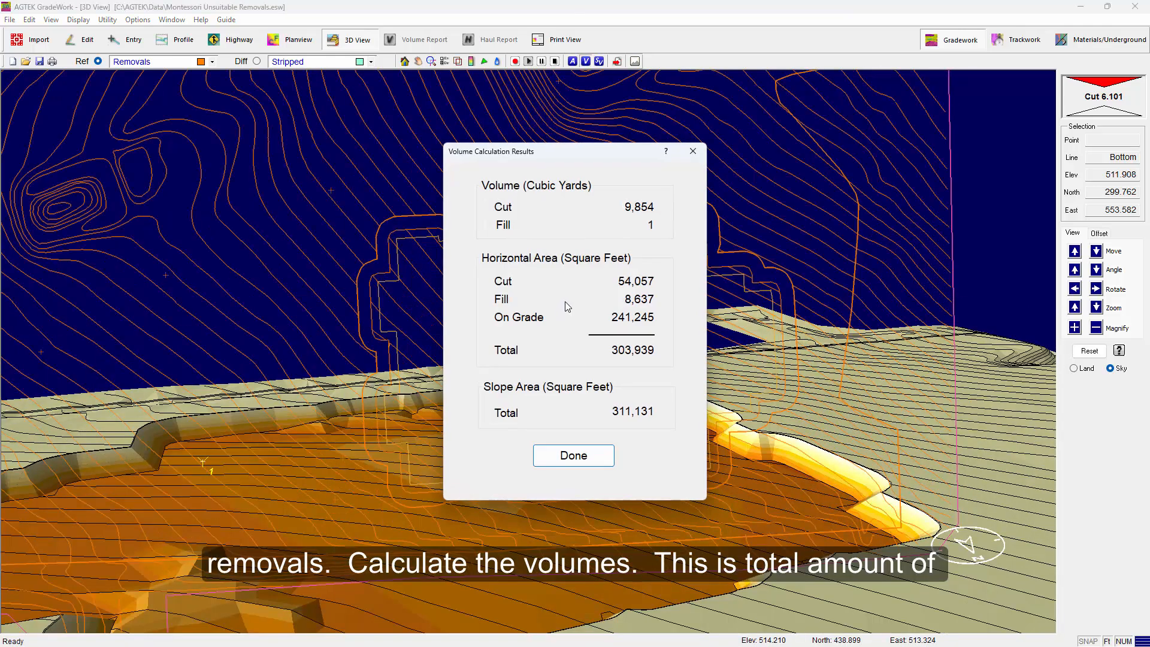
pyautogui.click(573, 457)
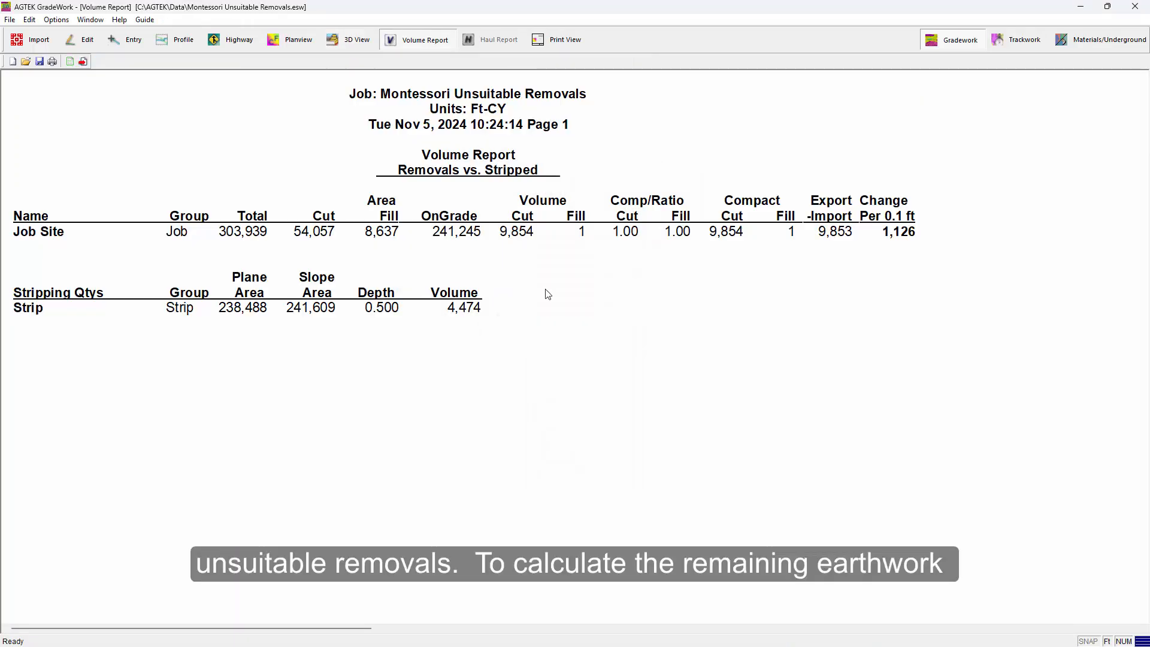
# Calculate the remaining cut/fill volumes with Subgrade as reference and Removals as difference
pyautogui.click(350, 41)
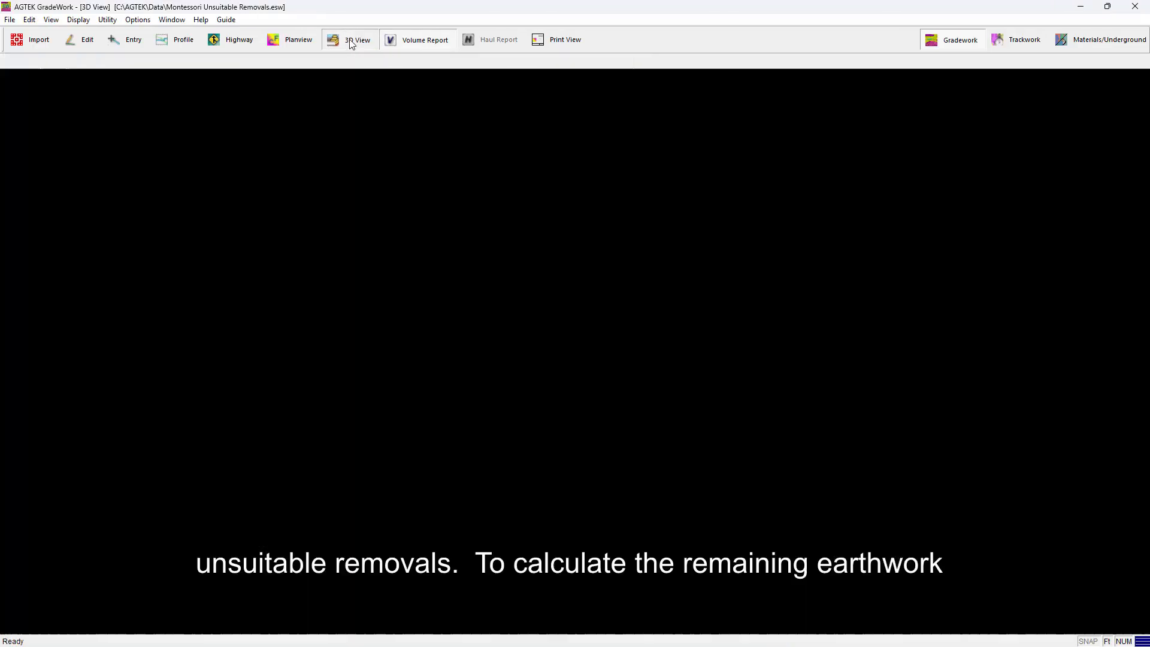
pyautogui.click(212, 62)
pyautogui.click(164, 114)
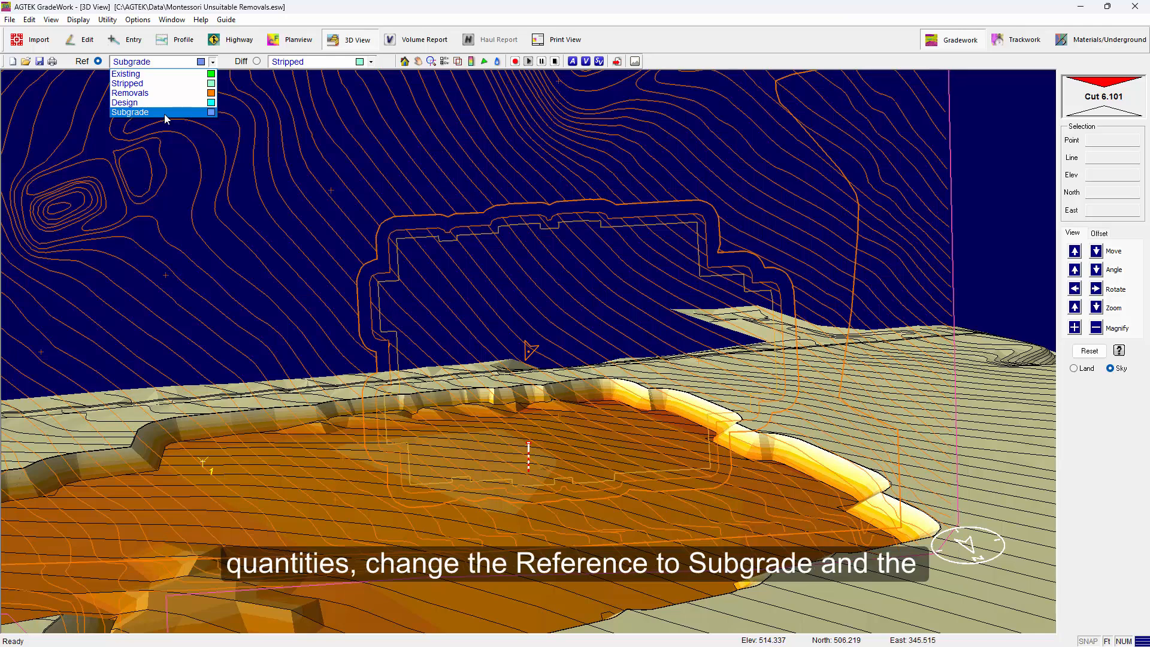
pyautogui.click(371, 62)
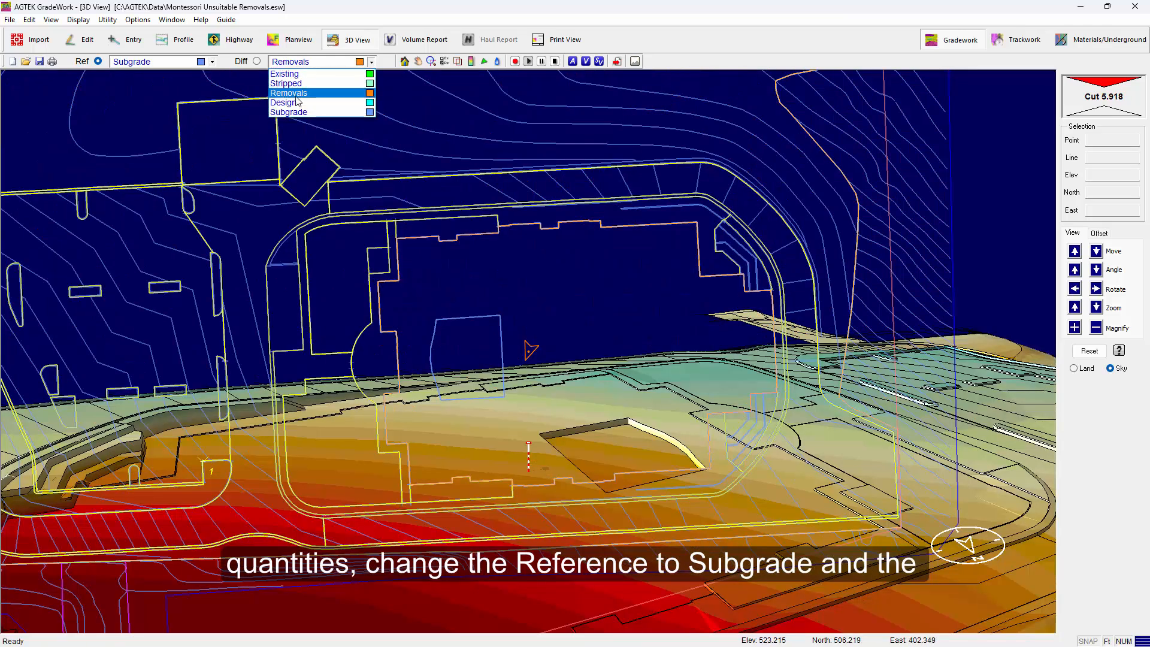
pyautogui.click(340, 91)
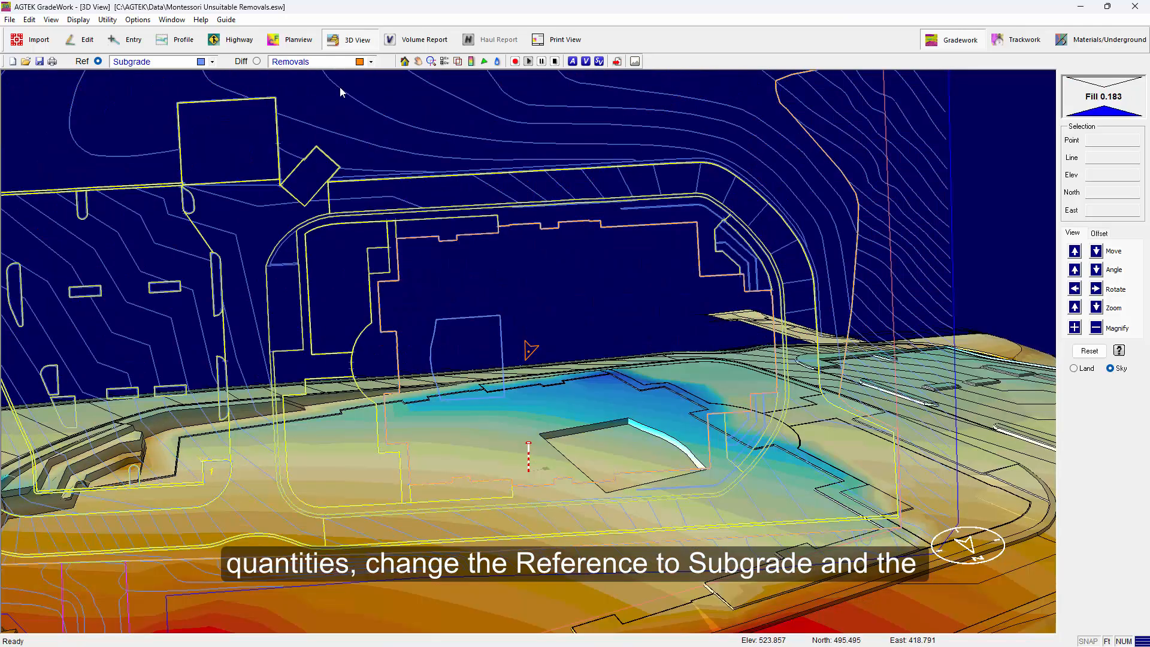
pyautogui.click(586, 61)
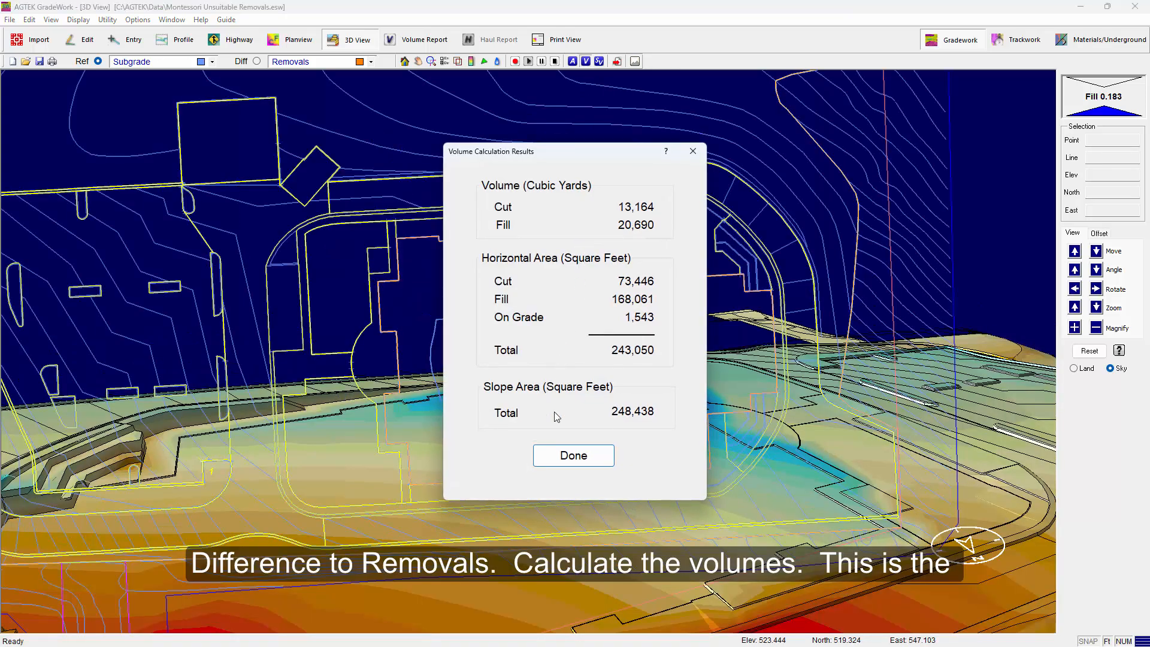
pyautogui.click(573, 458)
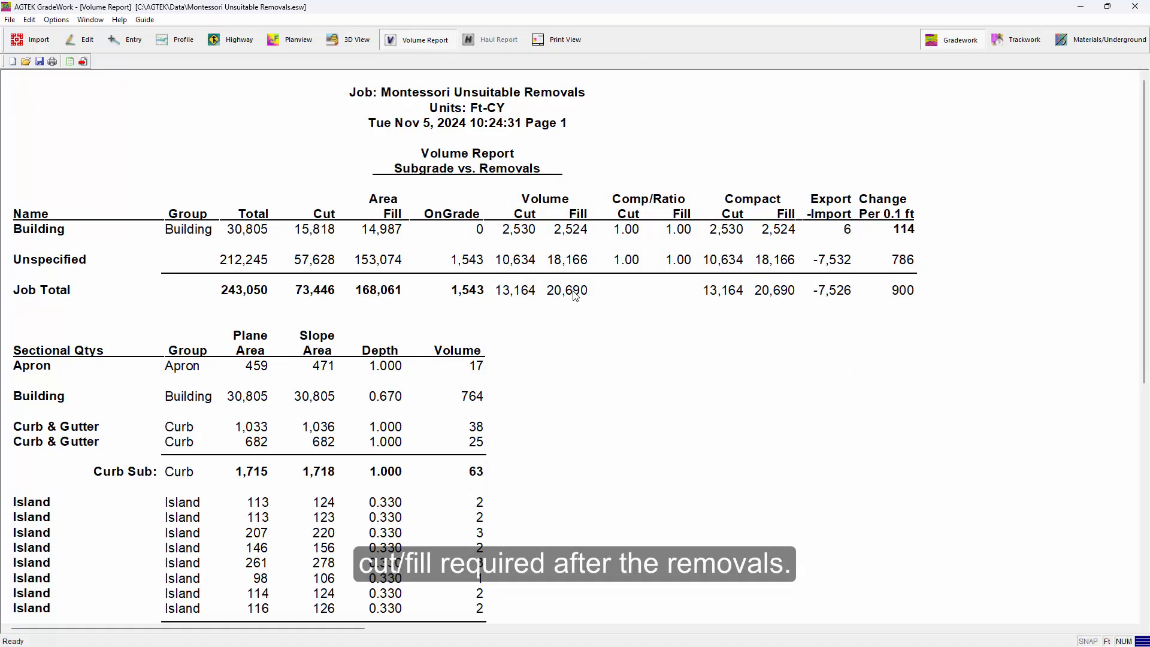